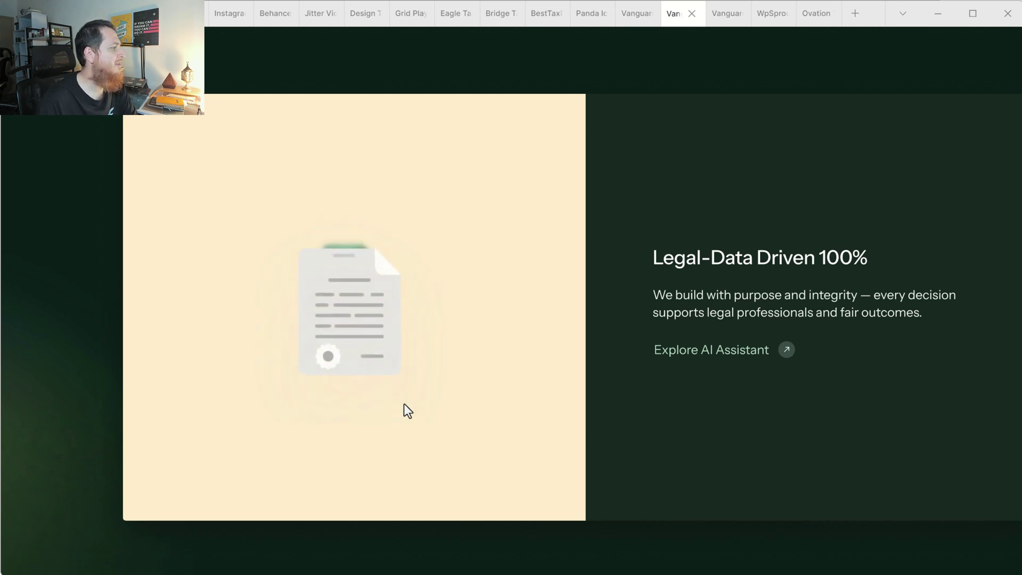
- Scroll through the animated summary panel prototype, then go back to the Figma editor's Client V3.0 page
{"action": "scroll", "coordinate": [404, 405], "scroll_direction": "up", "scroll_amount": 15}
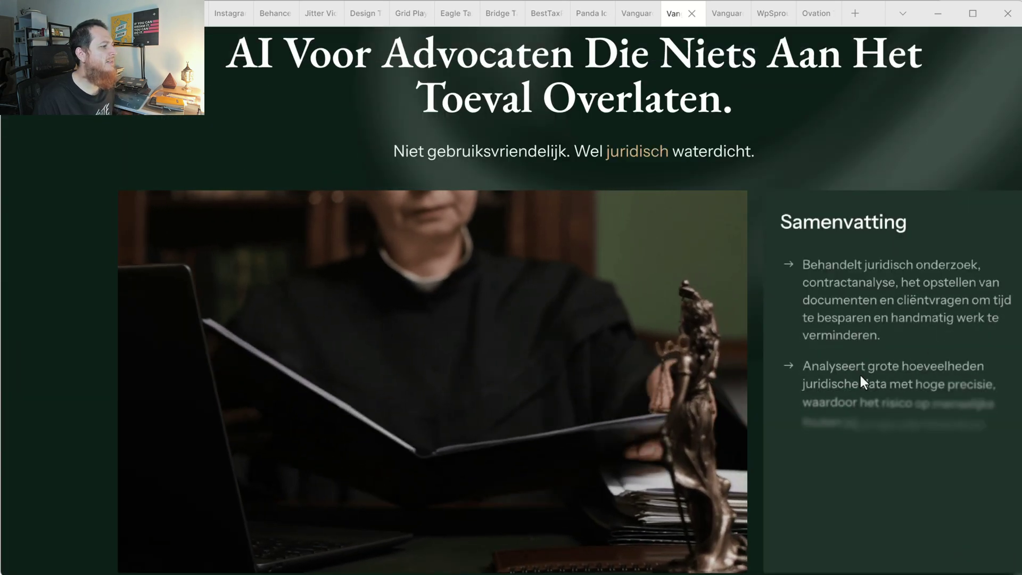
{"action": "scroll", "coordinate": [859, 375], "scroll_direction": "down", "scroll_amount": 1}
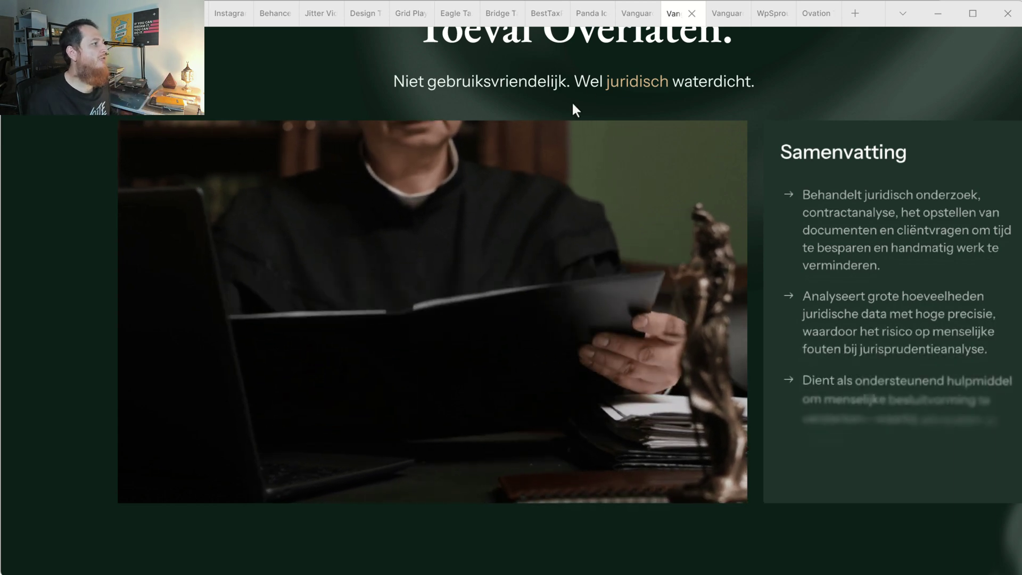
{"action": "left_click", "coordinate": [637, 13]}
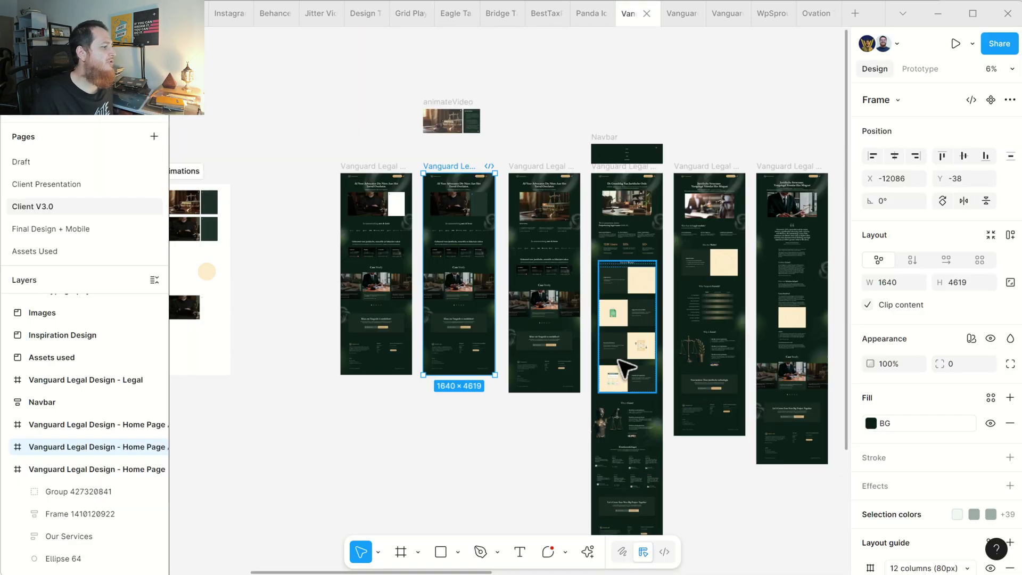
{"action": "left_click", "coordinate": [588, 551]}
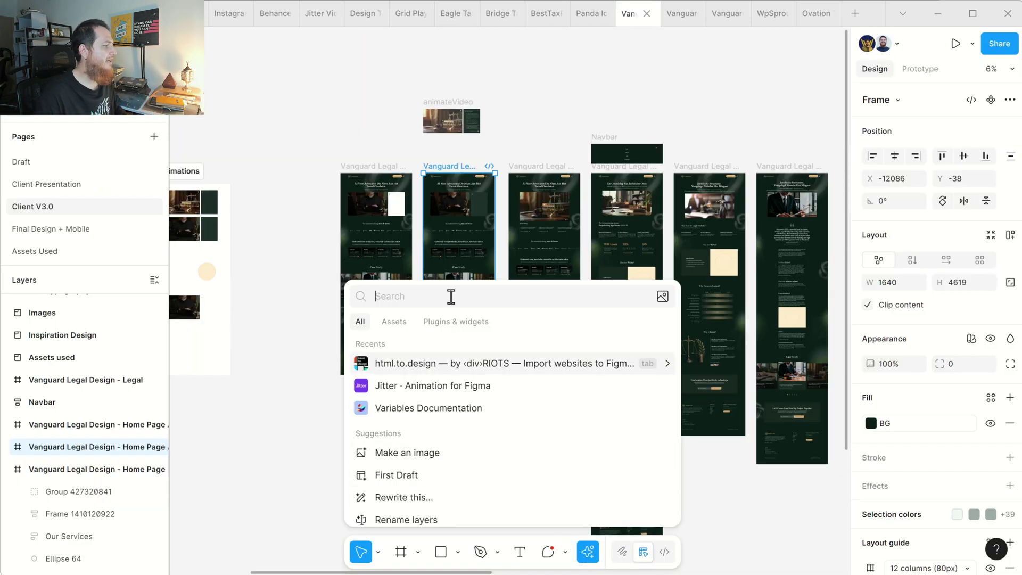
{"action": "left_click", "coordinate": [442, 385]}
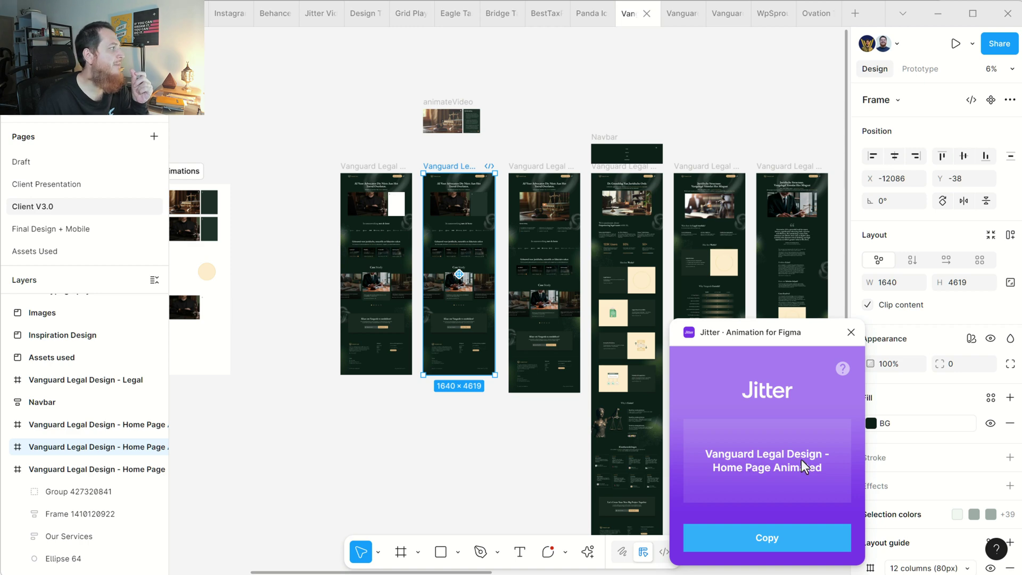
{"action": "left_click", "coordinate": [464, 326]}
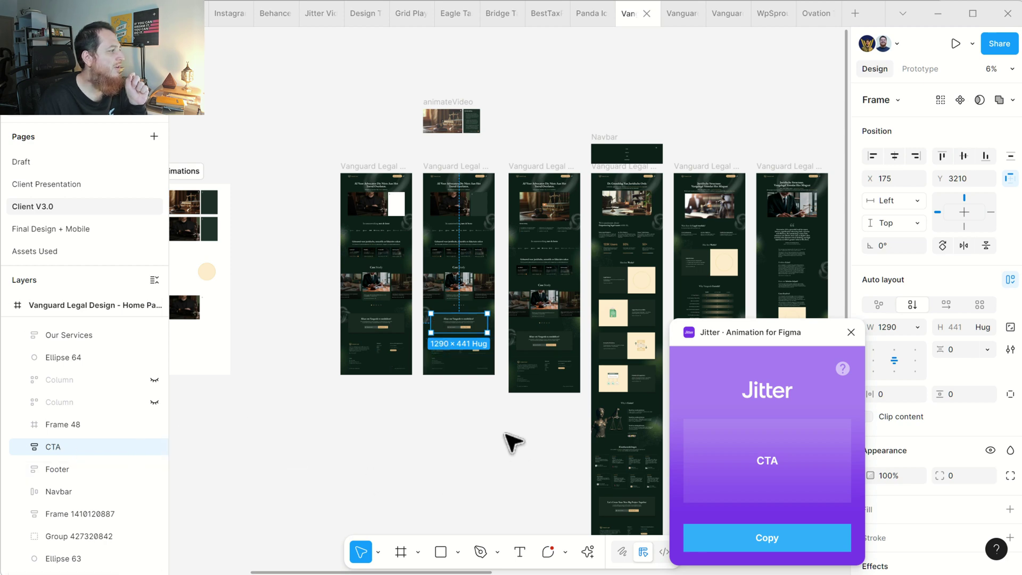
{"action": "left_click", "coordinate": [471, 298]}
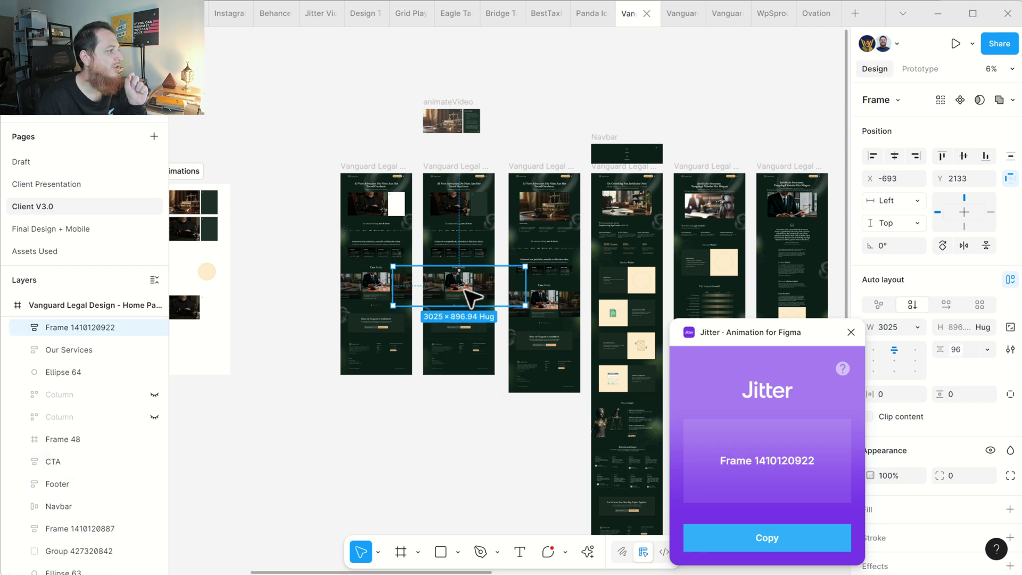
{"action": "left_click", "coordinate": [475, 356]}
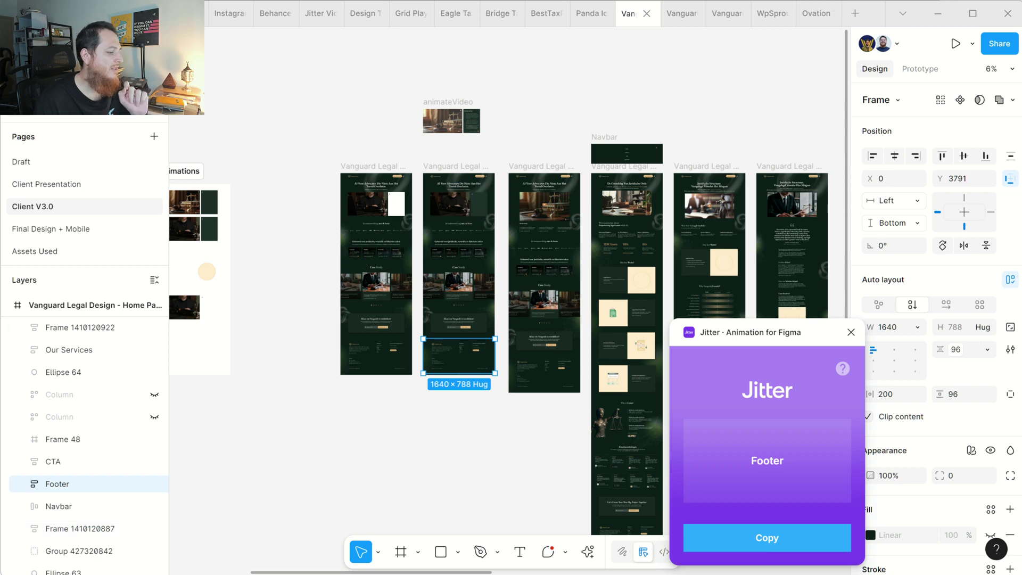
{"action": "key", "text": "alt+Tab"}
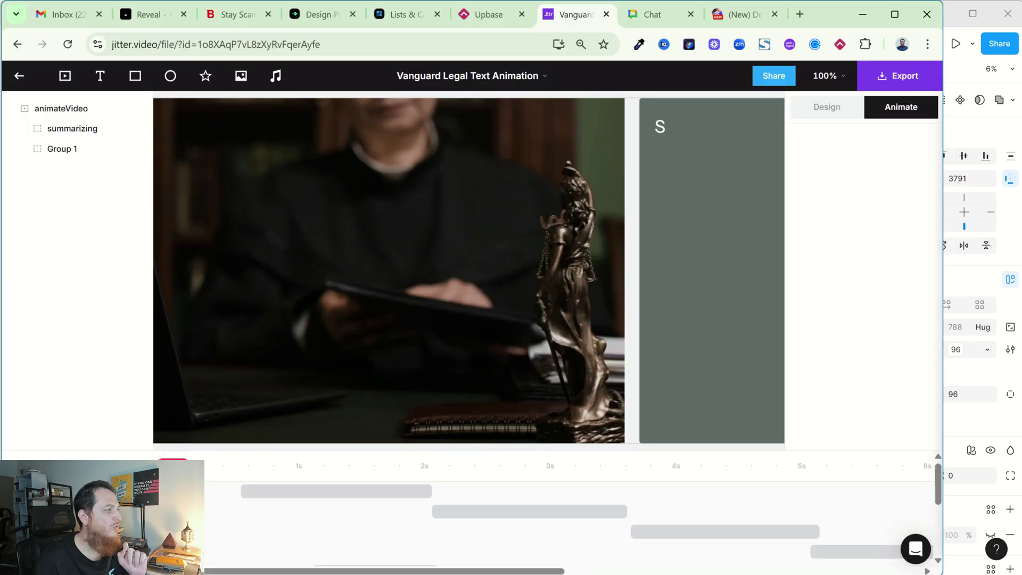
- Keep the project title unchanged and select the video Group 1 on the animateVideo artboard
{"action": "scroll", "coordinate": [392, 392], "scroll_direction": "up", "scroll_amount": 5}
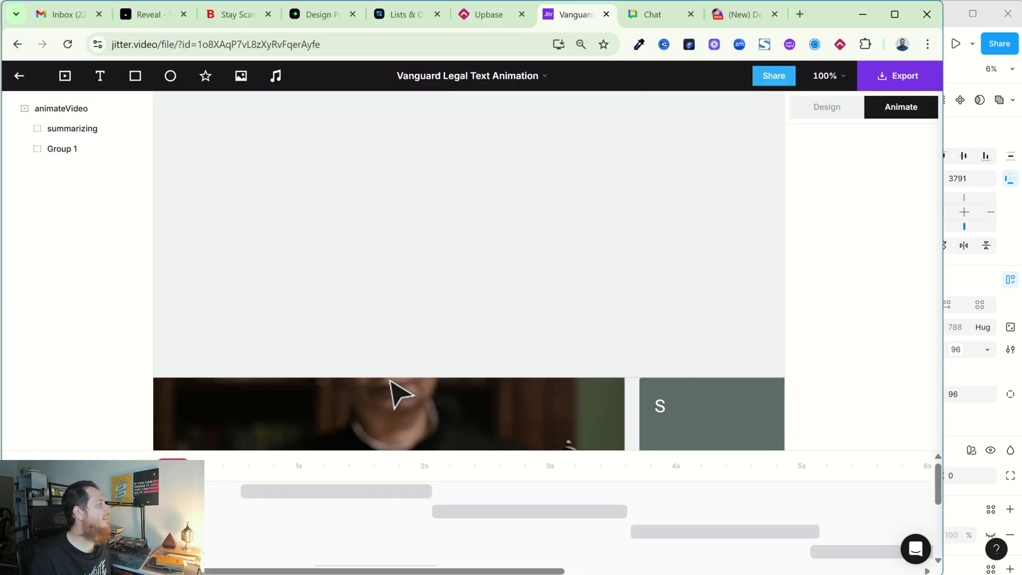
{"action": "scroll", "coordinate": [392, 392], "scroll_direction": "down", "scroll_amount": 5}
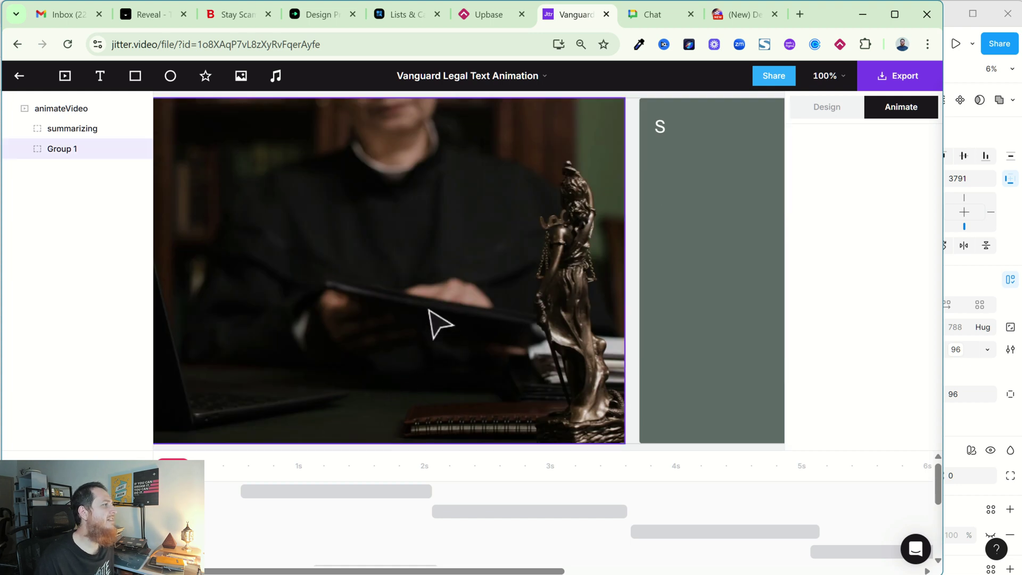
{"action": "double_click", "coordinate": [477, 73]}
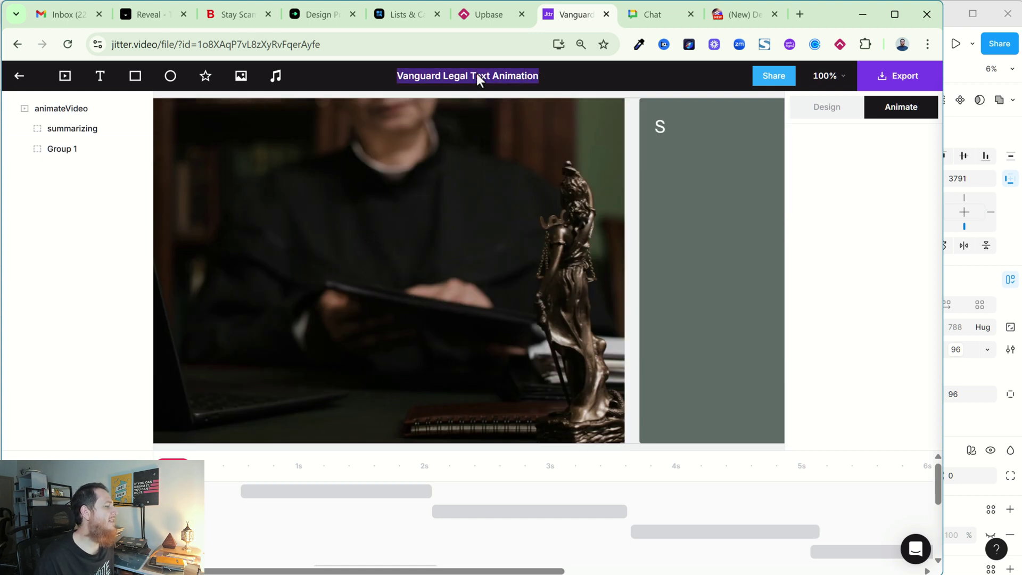
{"action": "left_click", "coordinate": [573, 71]}
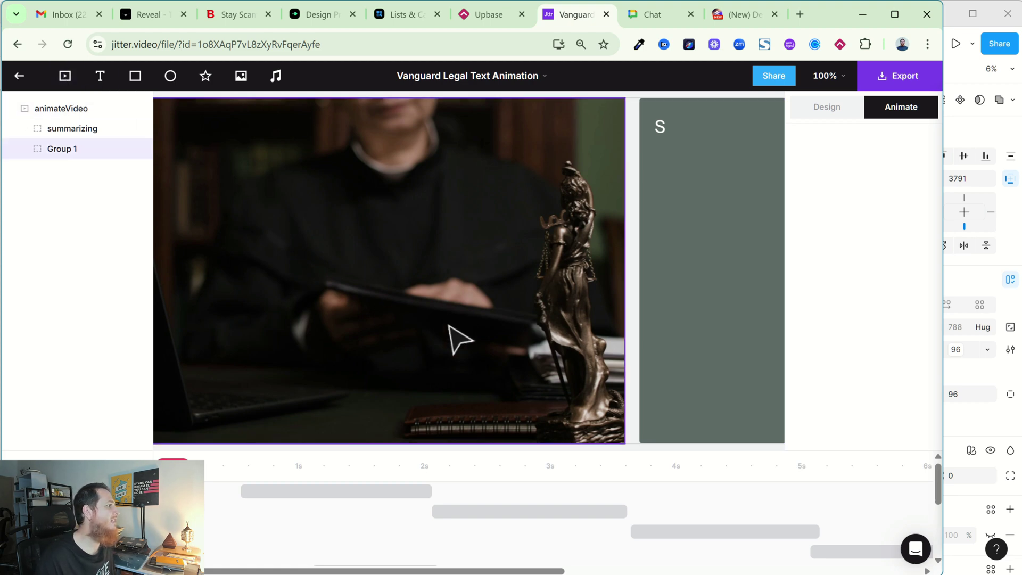
{"action": "scroll", "coordinate": [422, 372], "scroll_direction": "up", "scroll_amount": 3}
{"action": "scroll", "coordinate": [414, 360], "scroll_direction": "down", "scroll_amount": 3}
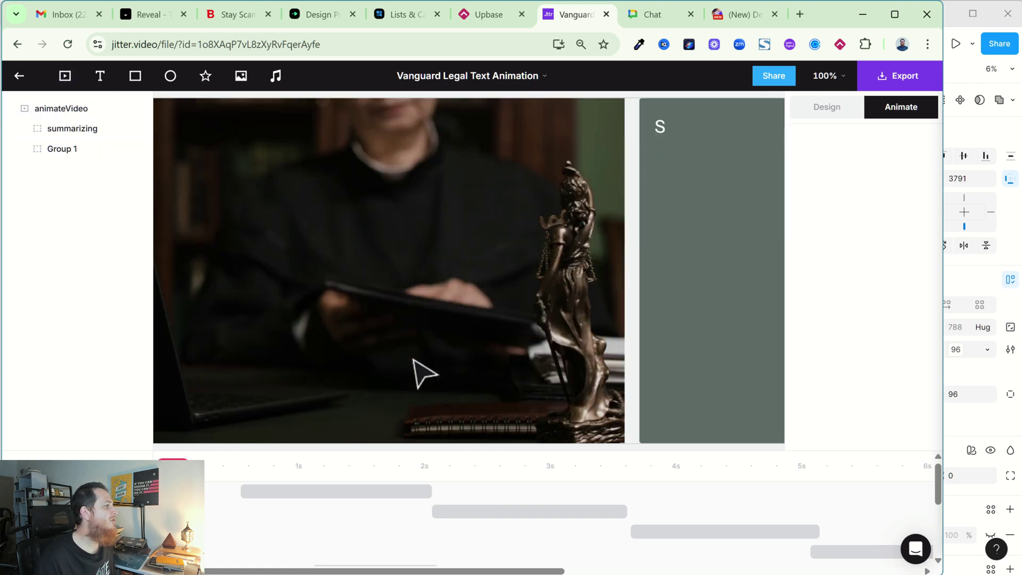
{"action": "left_click", "coordinate": [413, 304]}
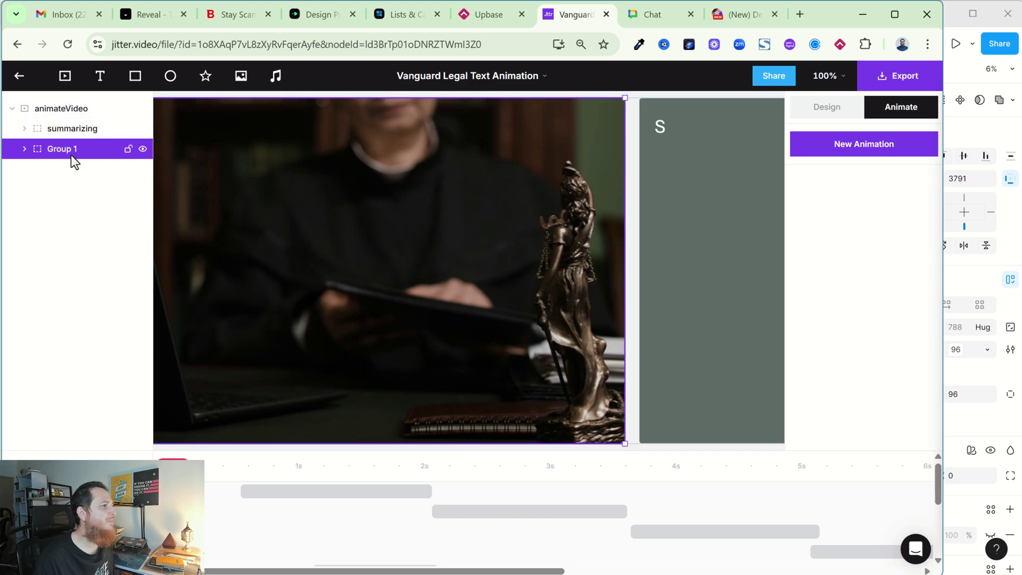
- Show the Design properties and select the summarizing text panel
{"action": "left_click", "coordinate": [825, 111]}
{"action": "left_click", "coordinate": [903, 112]}
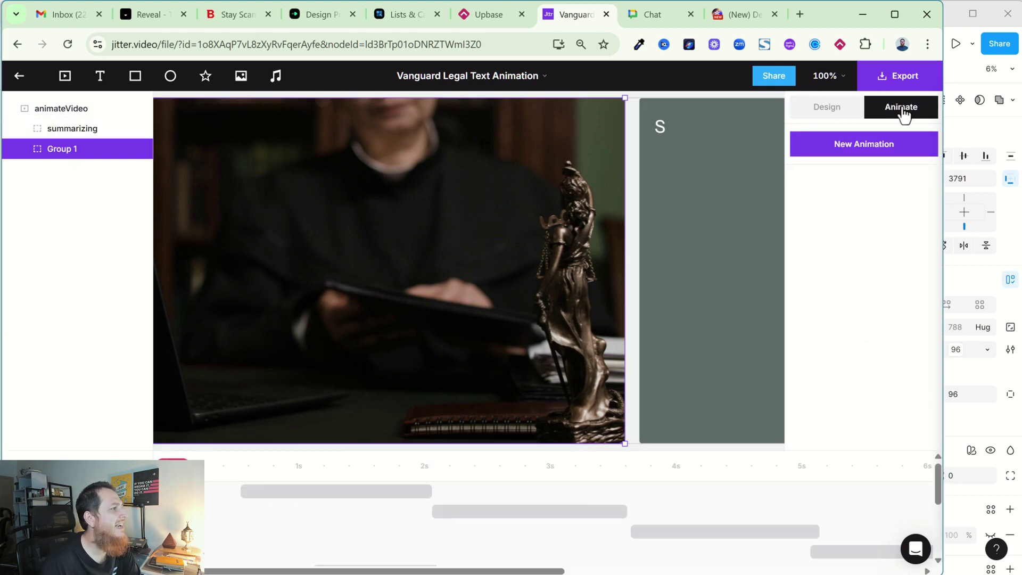
{"action": "left_click", "coordinate": [835, 111]}
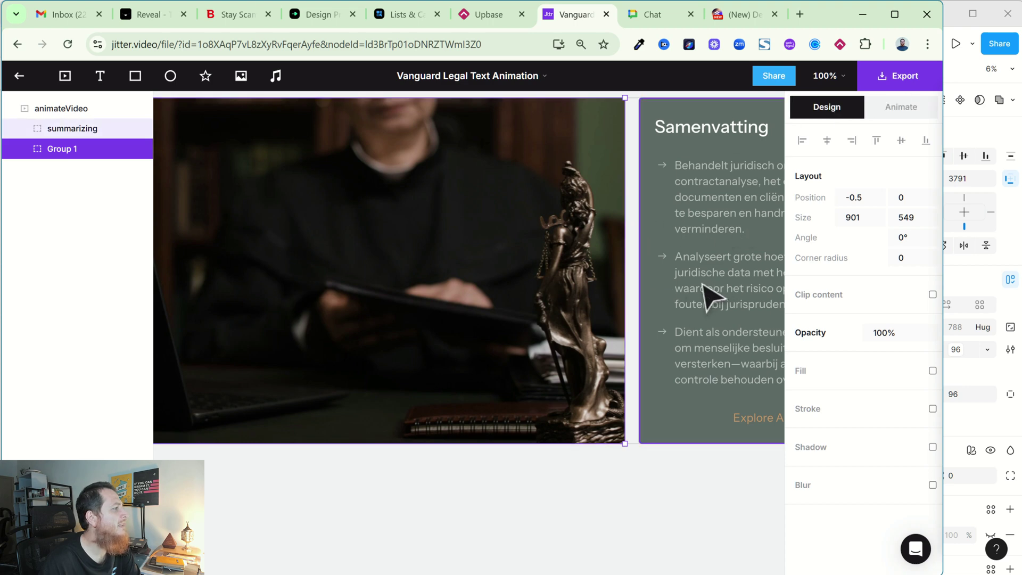
{"action": "left_click", "coordinate": [657, 266]}
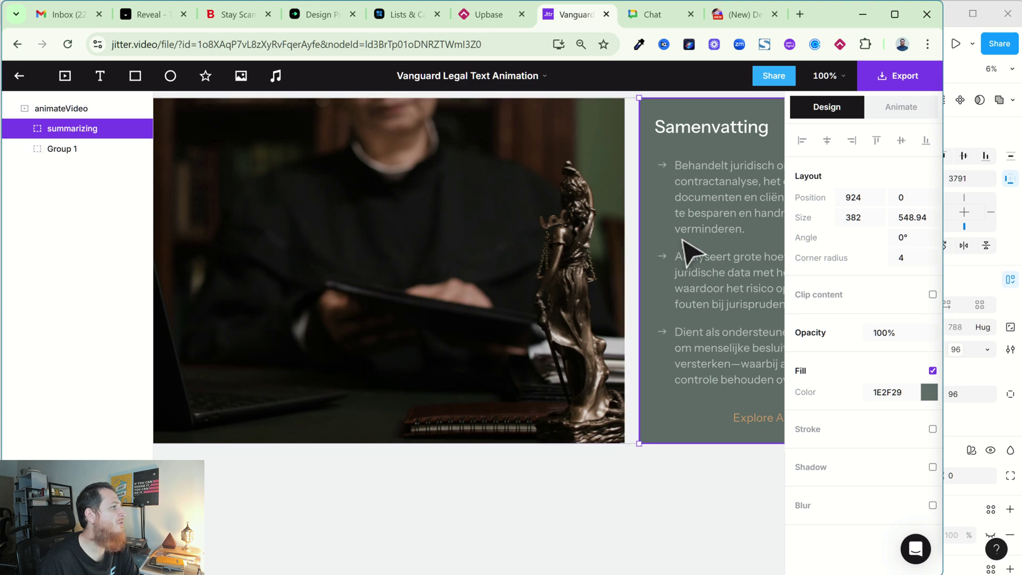
- Expand the summarizing panel to inspect its Links and text layers, then reselect the whole panel
{"action": "left_click", "coordinate": [24, 129]}
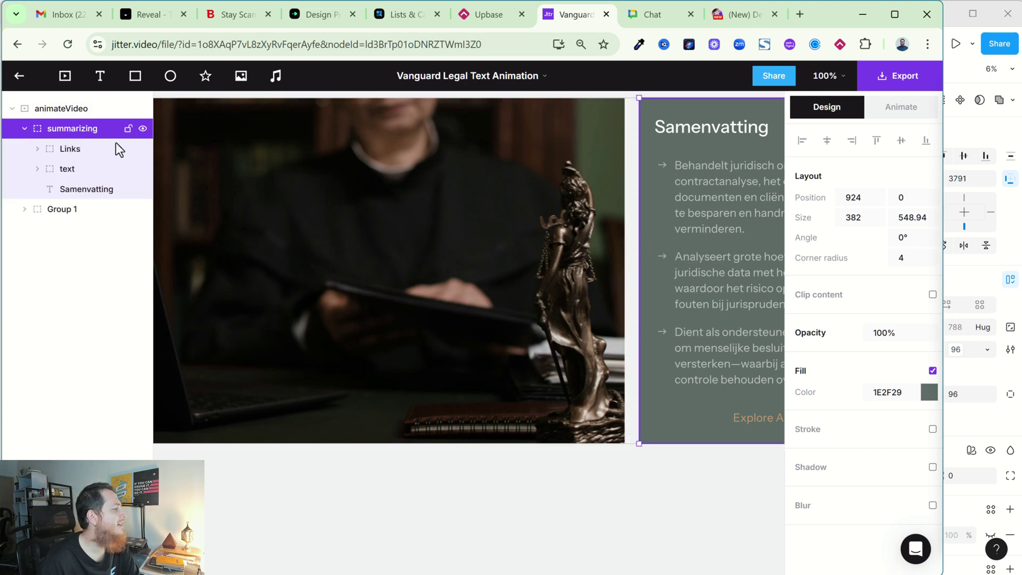
{"action": "left_click", "coordinate": [68, 149]}
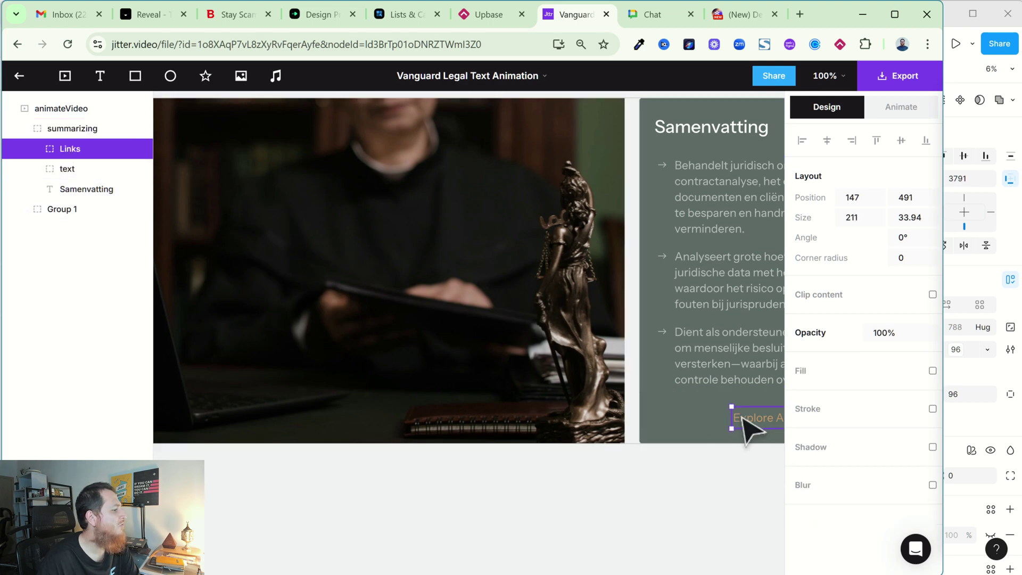
{"action": "left_click", "coordinate": [76, 169]}
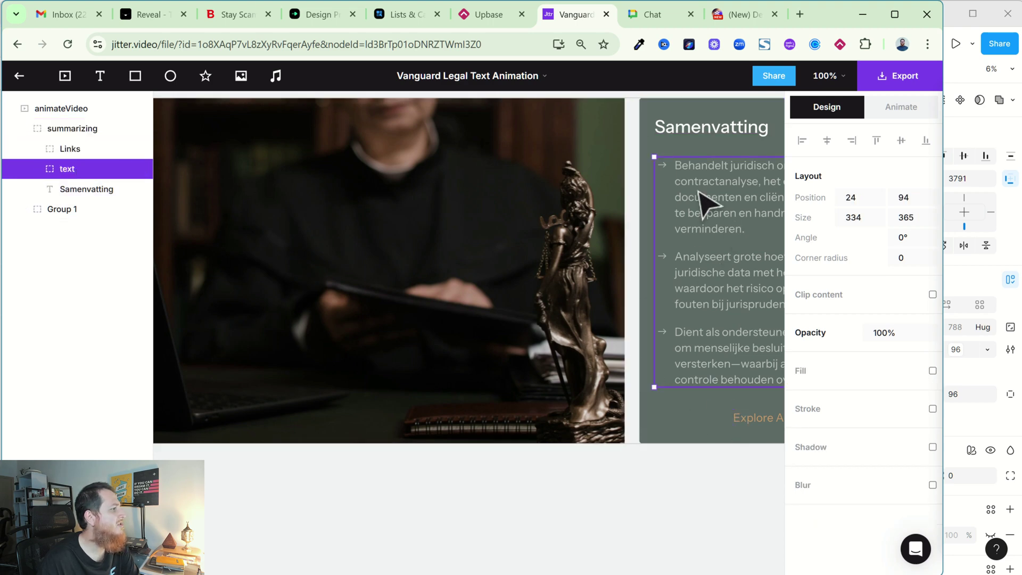
{"action": "left_click", "coordinate": [67, 130]}
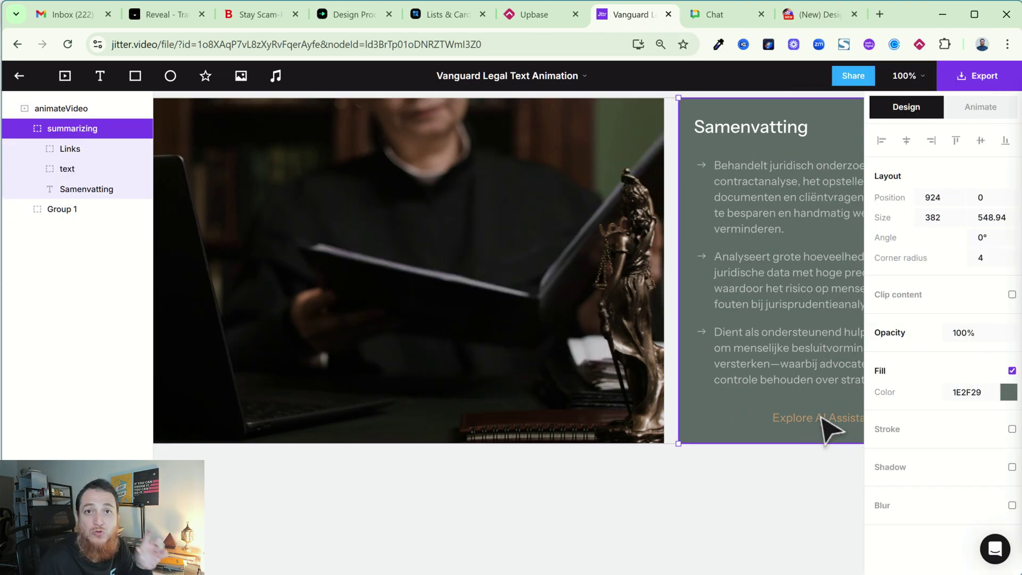
- Inspect the Links and text groups, down to the first bullet item text1 and its arrow
{"action": "left_click", "coordinate": [69, 150]}
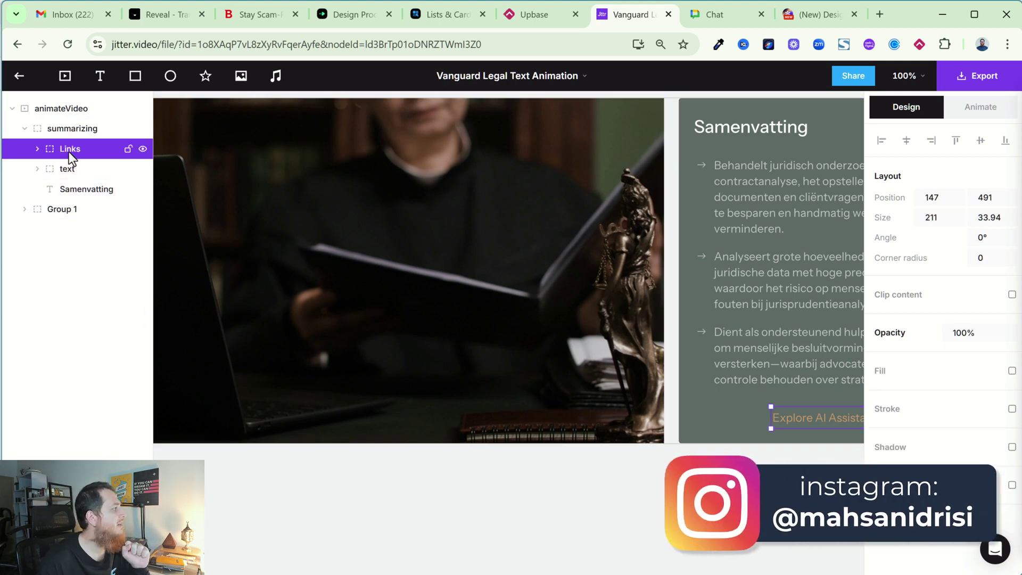
{"action": "left_click", "coordinate": [68, 168]}
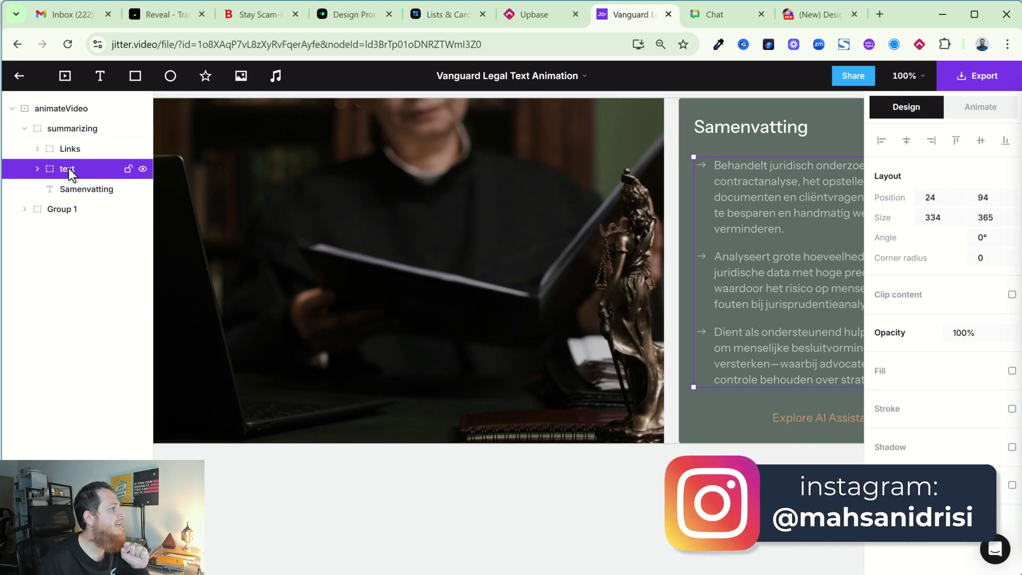
{"action": "left_click", "coordinate": [40, 171]}
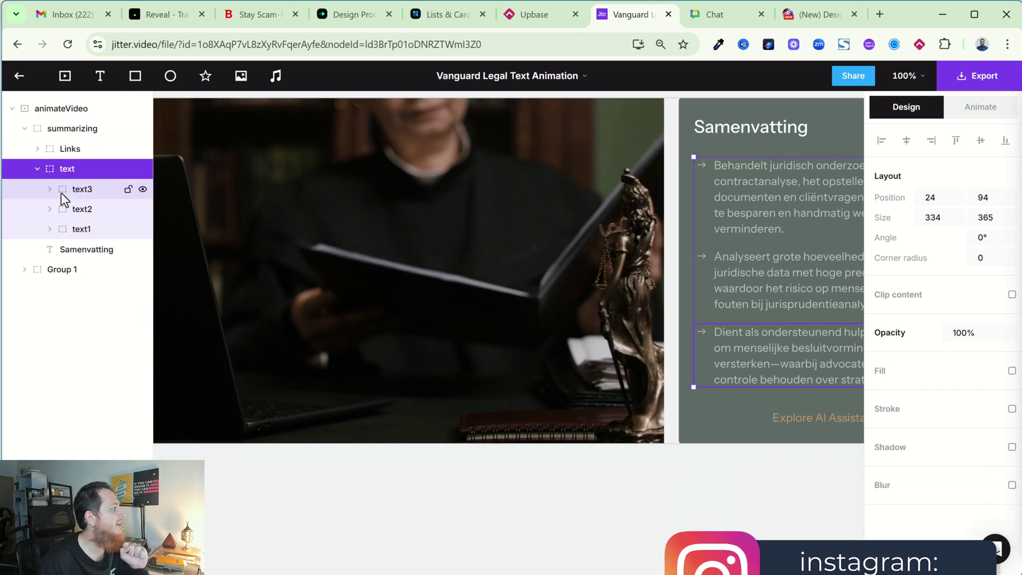
{"action": "left_click", "coordinate": [89, 234]}
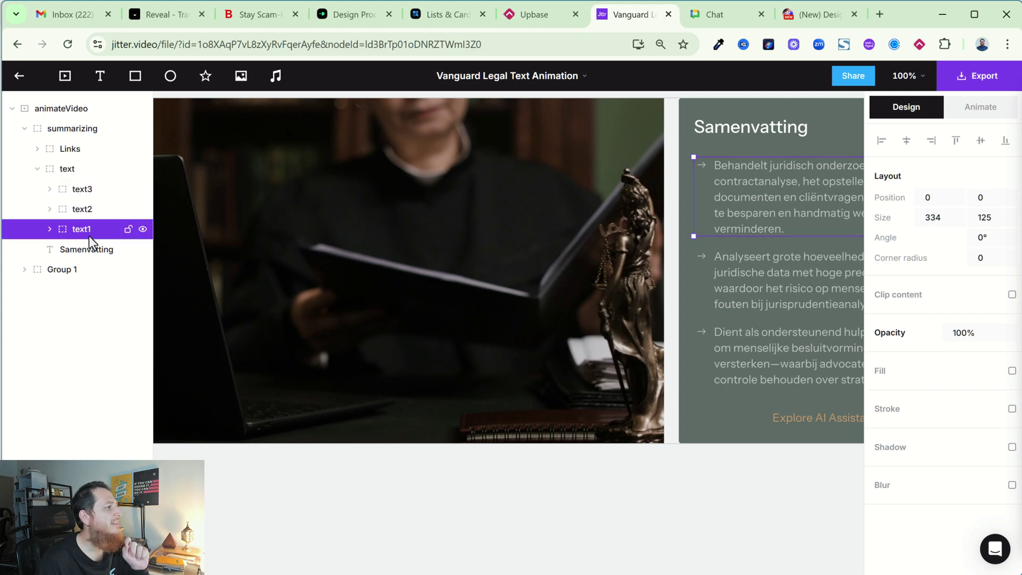
{"action": "left_click", "coordinate": [50, 229]}
{"action": "left_click", "coordinate": [98, 269]}
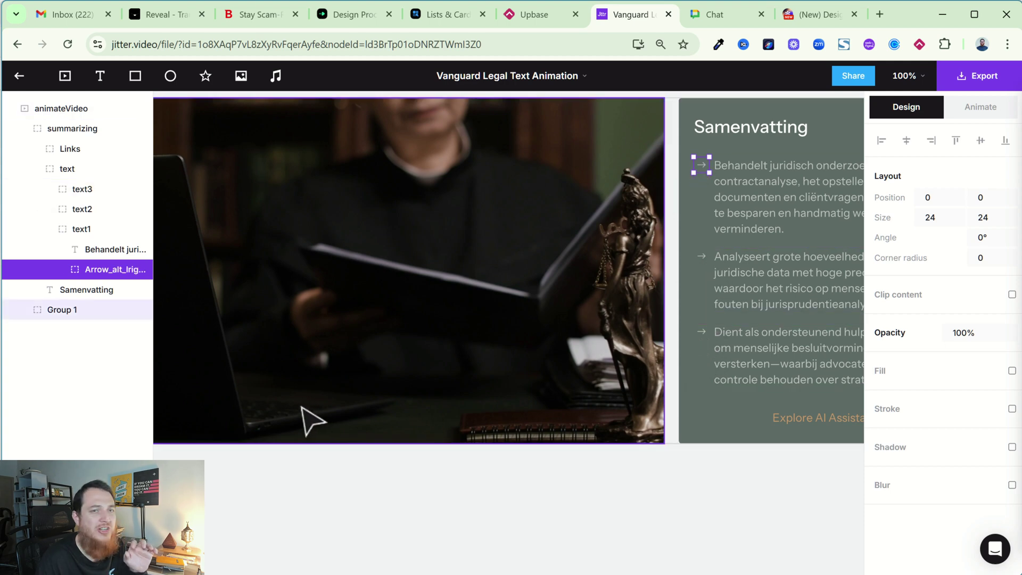
- Select the judge video layer inside Group 1 and show its Animate settings
{"action": "left_click", "coordinate": [55, 310]}
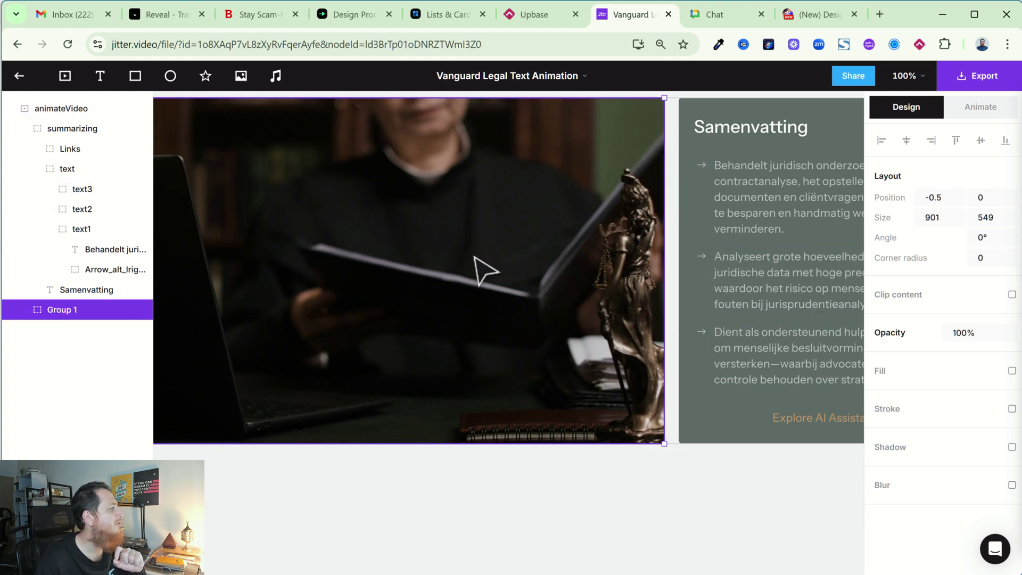
{"action": "left_click", "coordinate": [24, 309]}
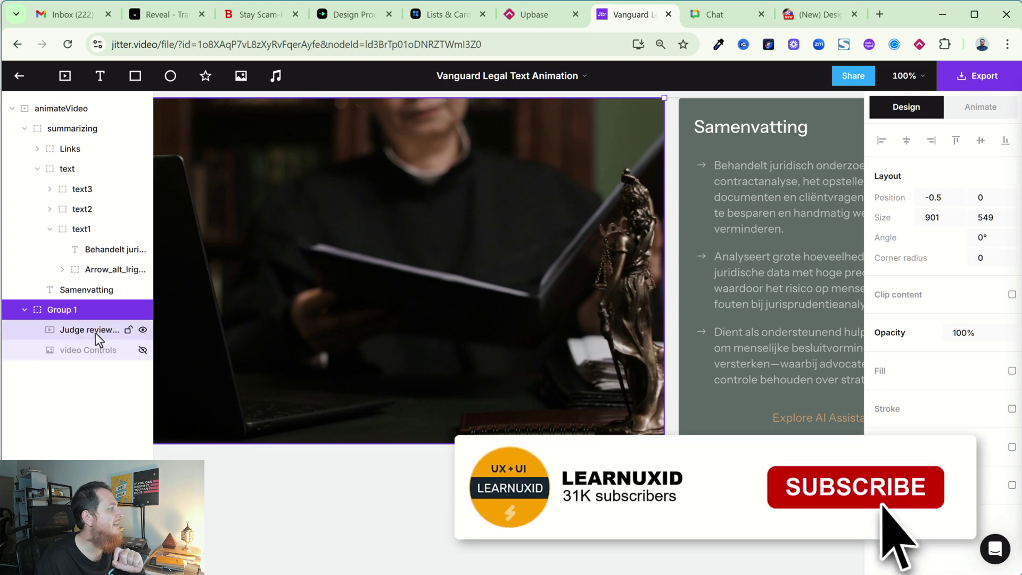
{"action": "left_click", "coordinate": [95, 333]}
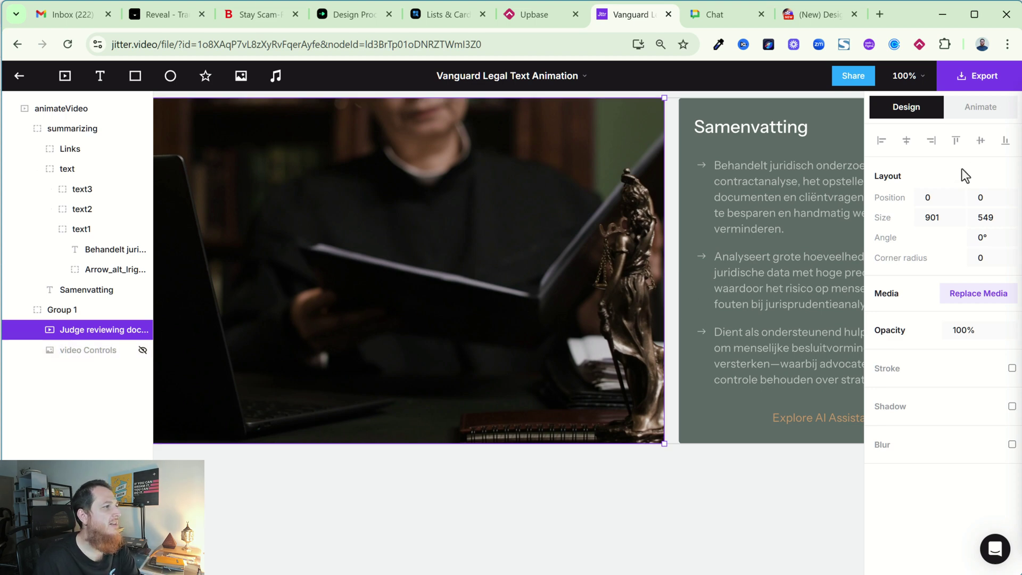
{"action": "left_click", "coordinate": [980, 109]}
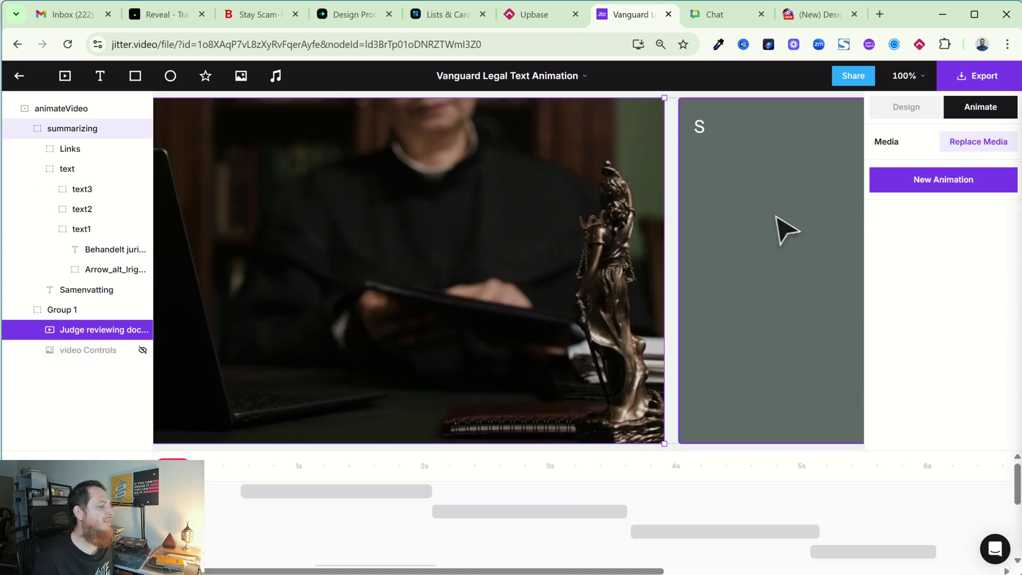
{"action": "left_click", "coordinate": [722, 216]}
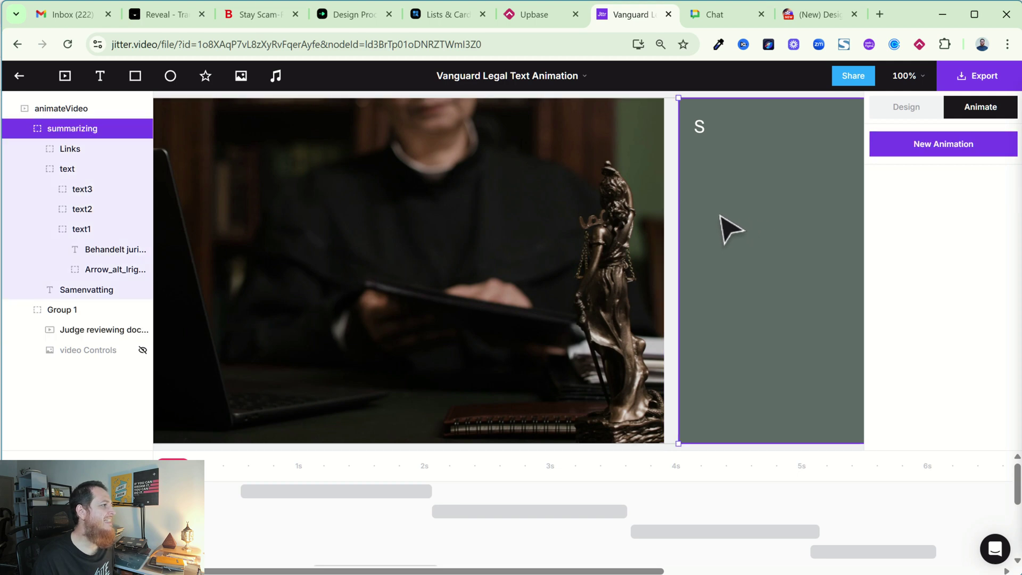
{"action": "left_click", "coordinate": [543, 218]}
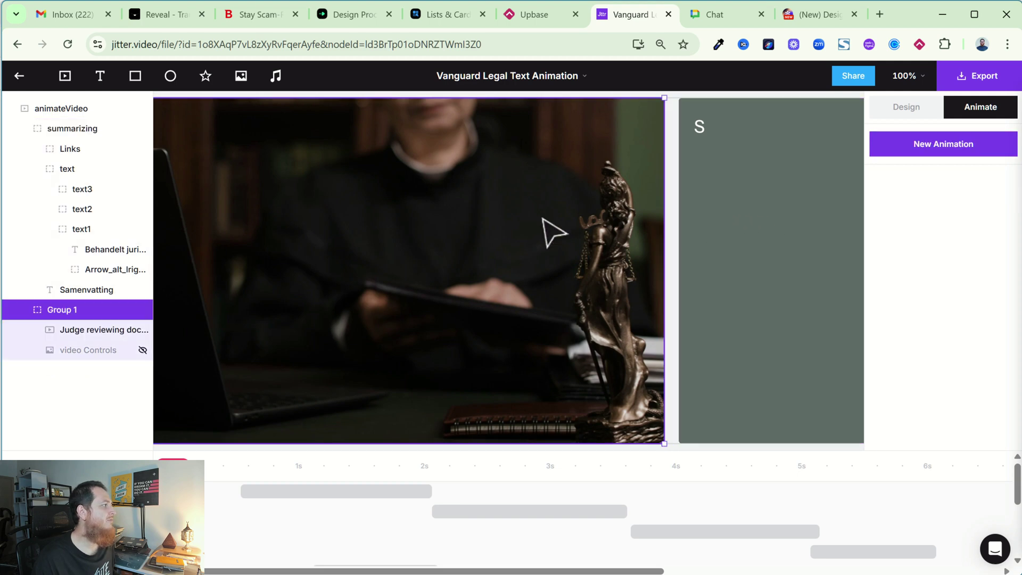
{"action": "left_click", "coordinate": [92, 330]}
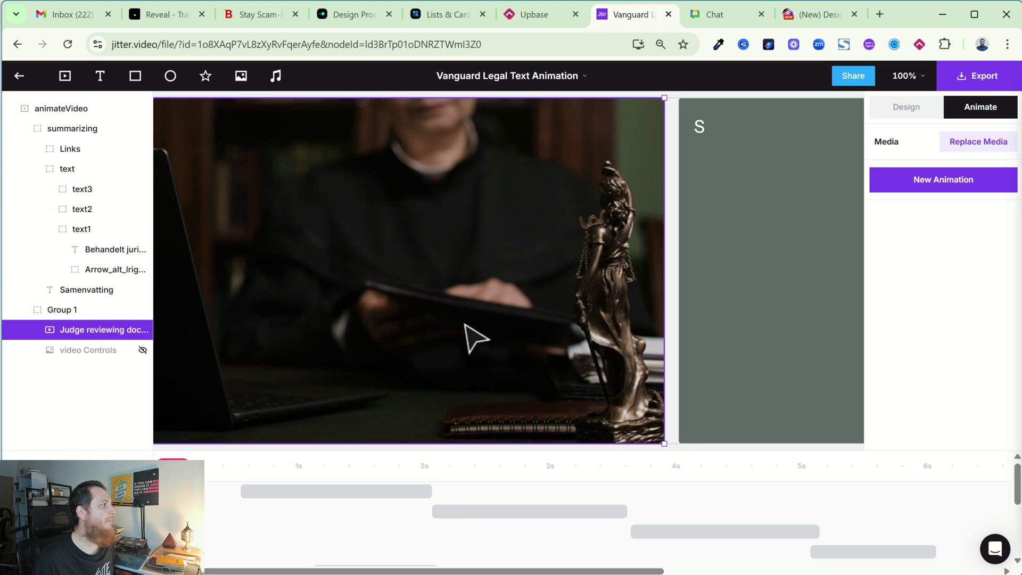
{"action": "left_click", "coordinate": [954, 189]}
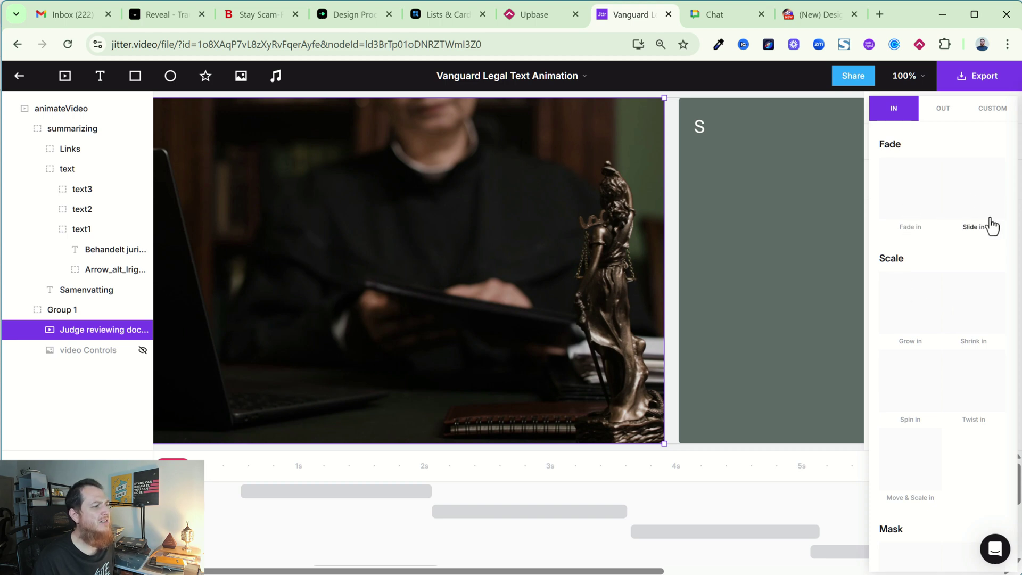
{"action": "left_click", "coordinate": [905, 319]}
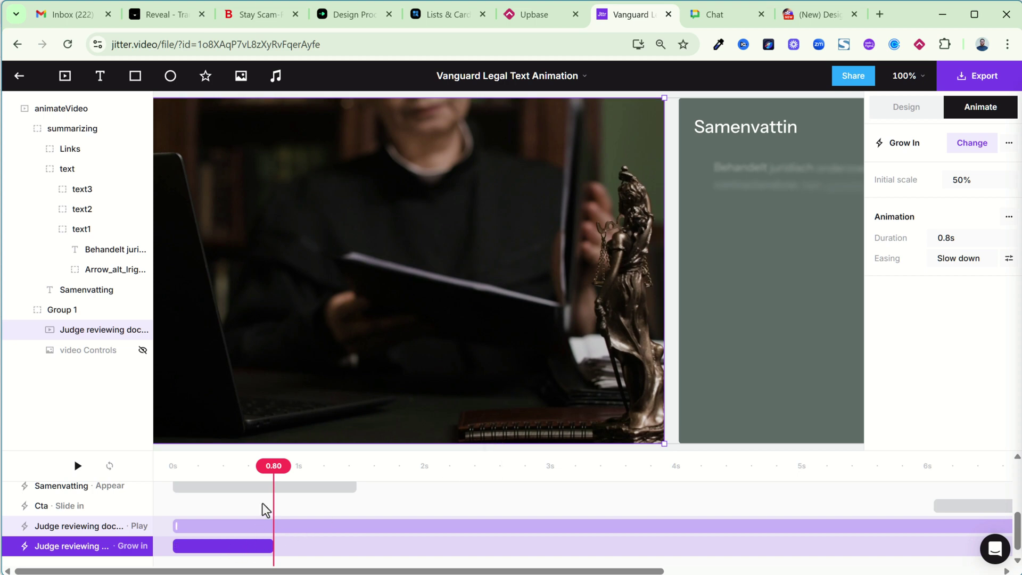
{"action": "left_click_drag", "start_coordinate": [276, 465], "coordinate": [260, 479]}
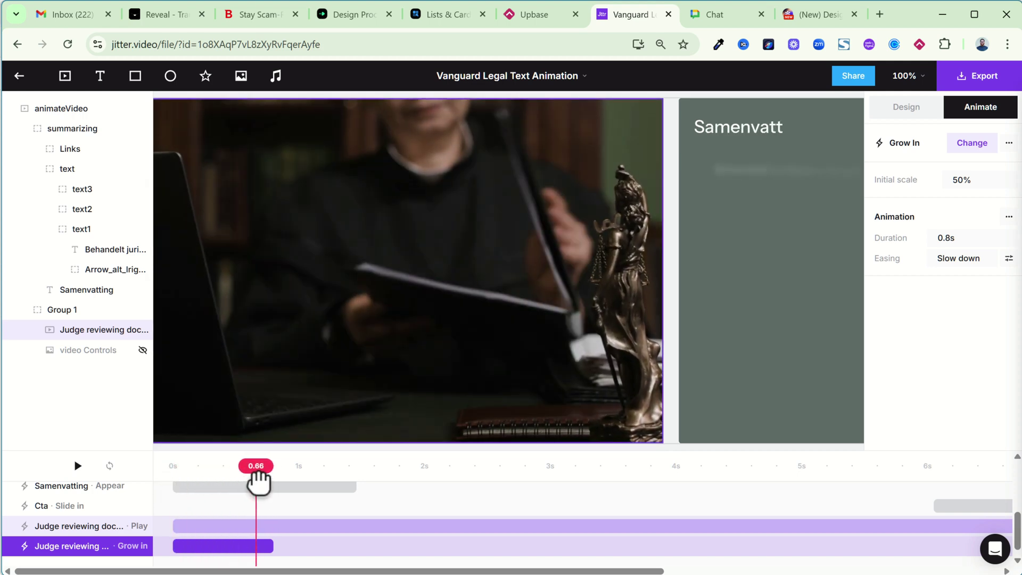
{"action": "left_click", "coordinate": [974, 147]}
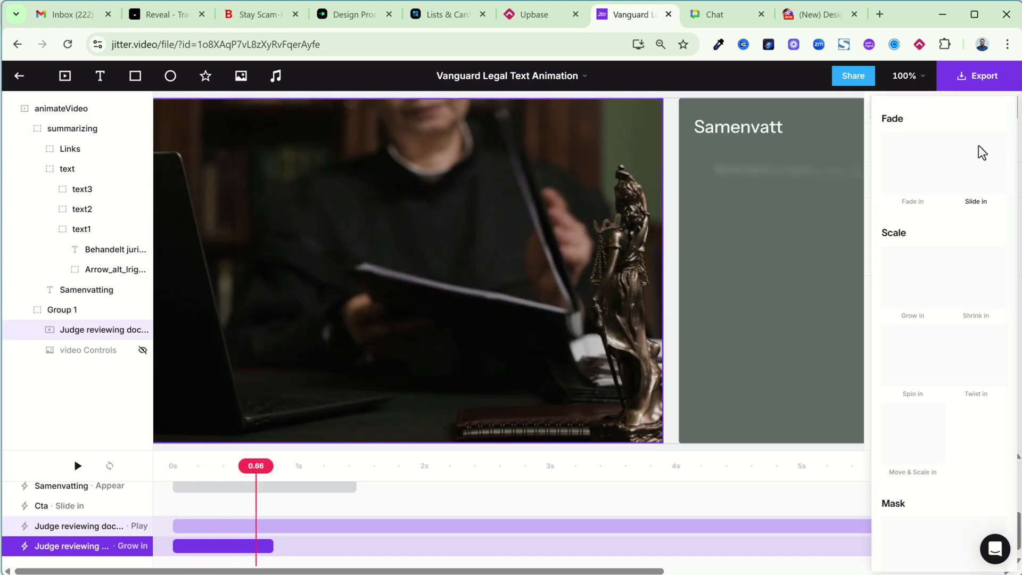
{"action": "scroll", "coordinate": [973, 271], "scroll_direction": "down", "scroll_amount": 4}
{"action": "left_click", "coordinate": [920, 361]}
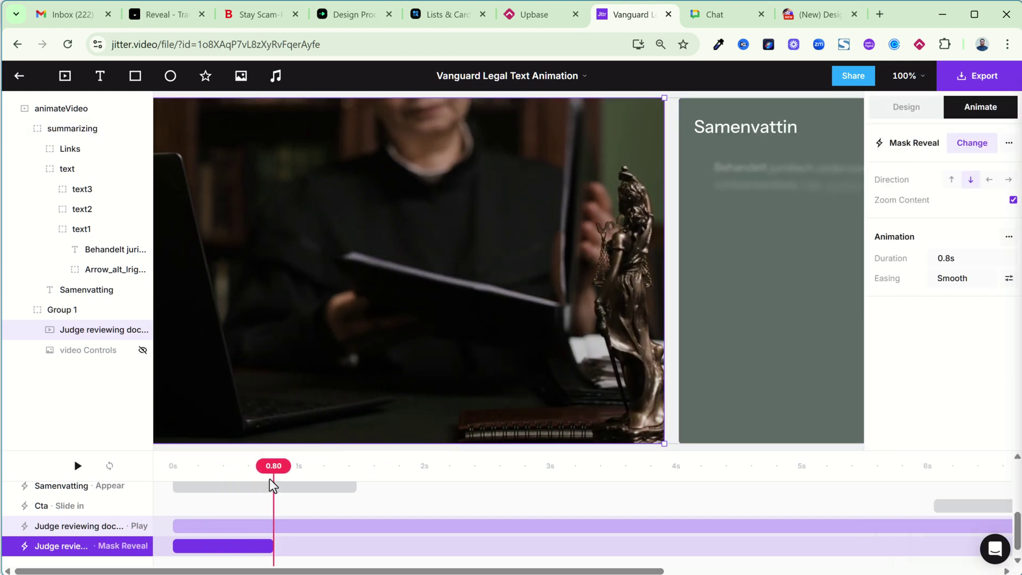
{"action": "mouse_move", "coordinate": [273, 467]}
{"action": "left_mouse_down"}
{"action": "mouse_move", "coordinate": [140, 479]}
{"action": "mouse_move", "coordinate": [271, 473]}
{"action": "mouse_move", "coordinate": [161, 471]}
{"action": "mouse_move", "coordinate": [261, 468]}
{"action": "left_mouse_up"}
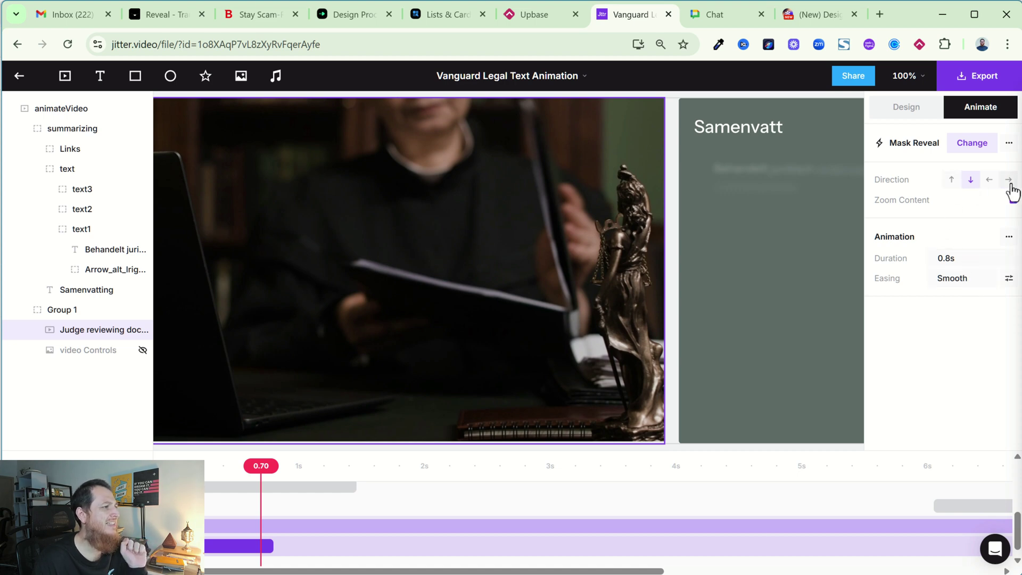
{"action": "left_click", "coordinate": [1009, 143]}
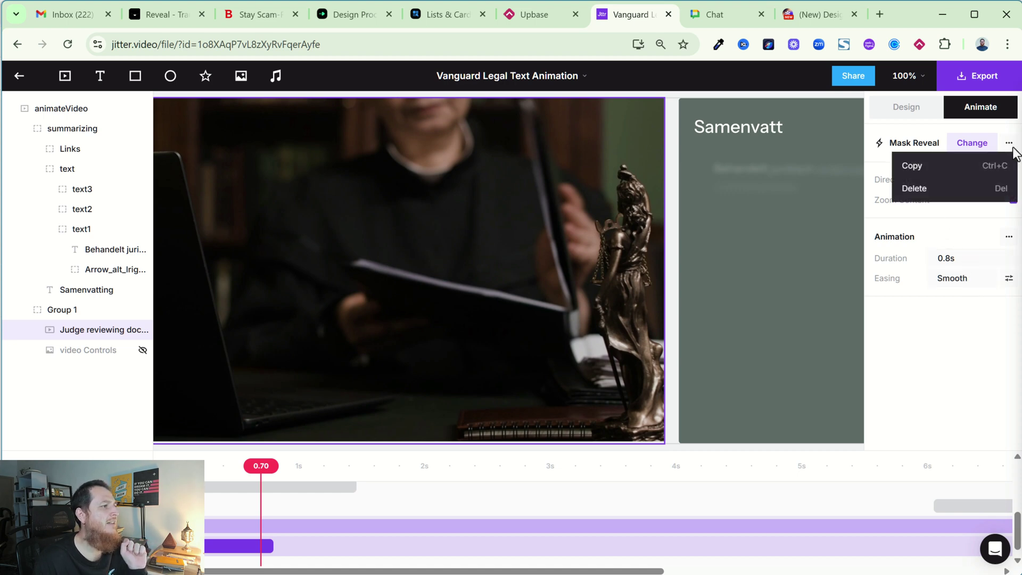
{"action": "left_click", "coordinate": [937, 380]}
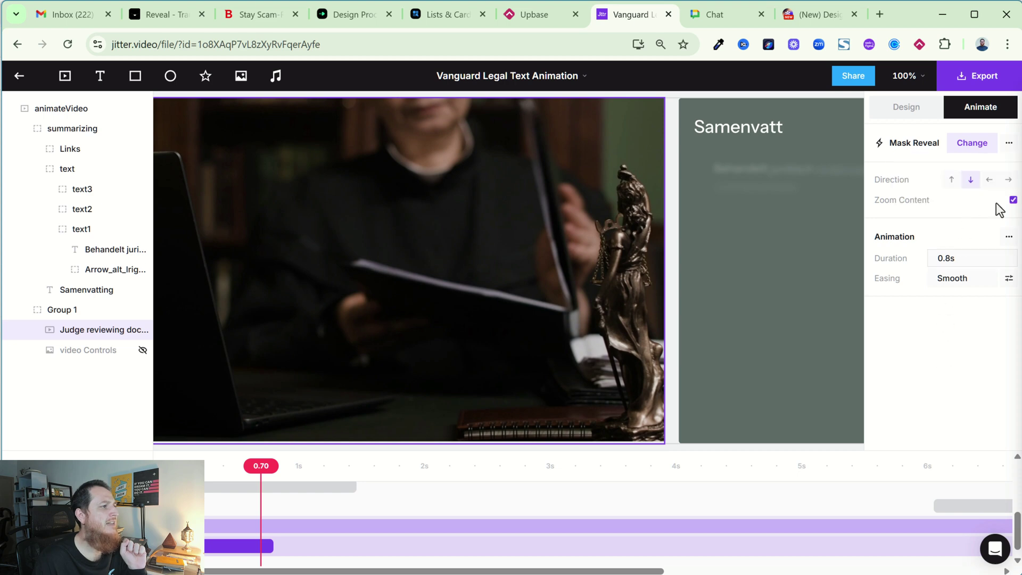
{"action": "left_click", "coordinate": [1008, 143]}
{"action": "left_click", "coordinate": [982, 189]}
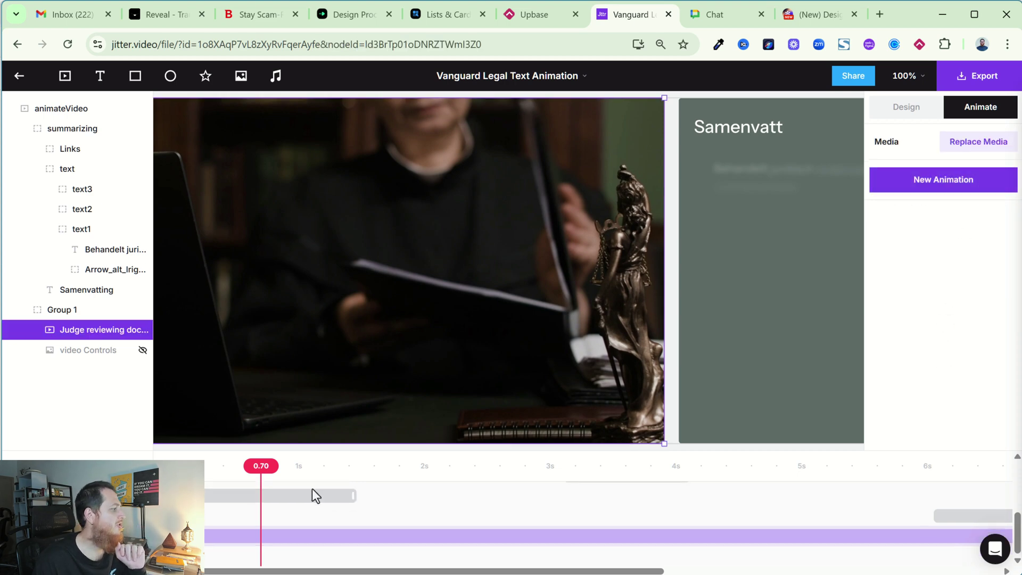
- Scrub through the animation's opening and enlarge the timeline to show more animation rows
{"action": "left_click_drag", "start_coordinate": [260, 466], "coordinate": [173, 463]}
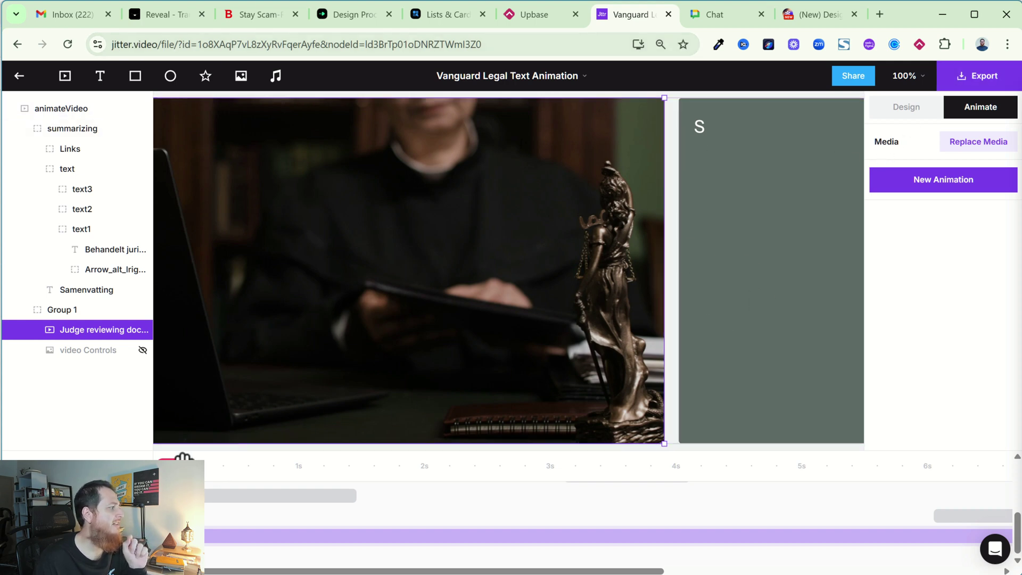
{"action": "left_click_drag", "start_coordinate": [199, 471], "coordinate": [223, 468]}
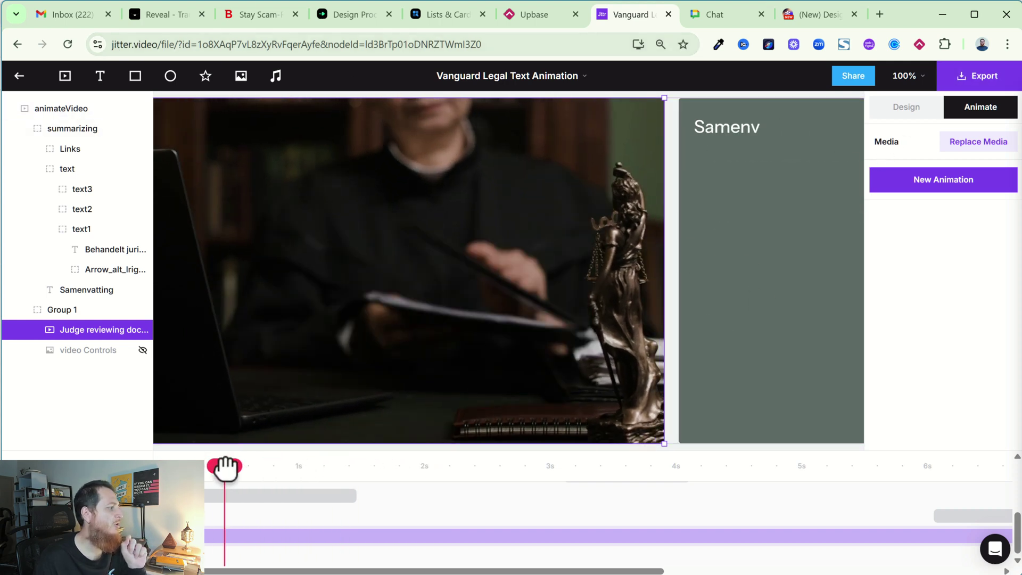
{"action": "left_click_drag", "start_coordinate": [425, 452], "coordinate": [446, 330]}
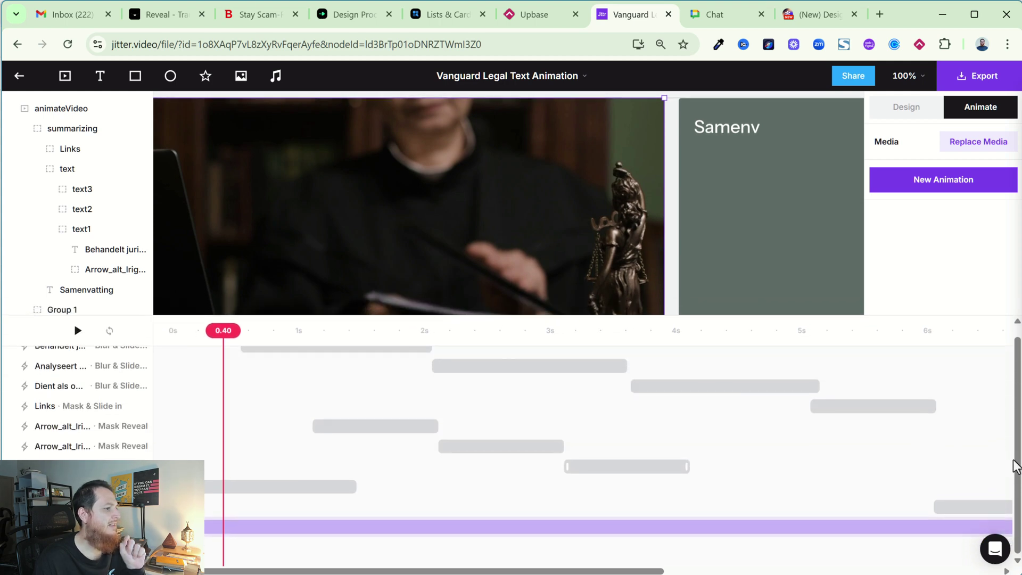
{"action": "scroll", "coordinate": [1017, 425], "scroll_direction": "up", "scroll_amount": 1}
{"action": "left_click_drag", "start_coordinate": [345, 571], "coordinate": [516, 569]}
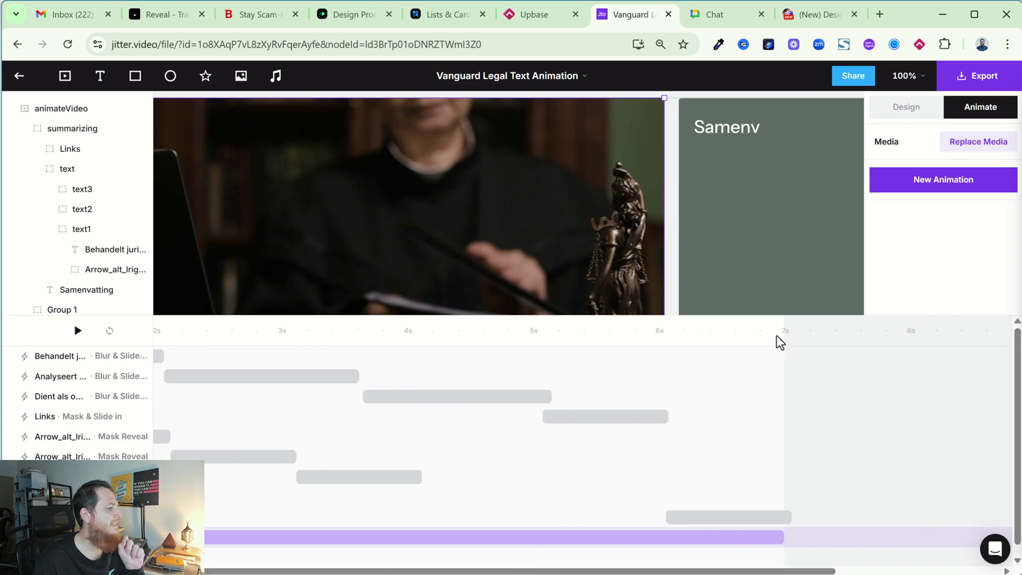
- Extend the composition end just past 7s and preview the summary panel animating in
{"action": "left_click_drag", "start_coordinate": [782, 326], "coordinate": [790, 325]}
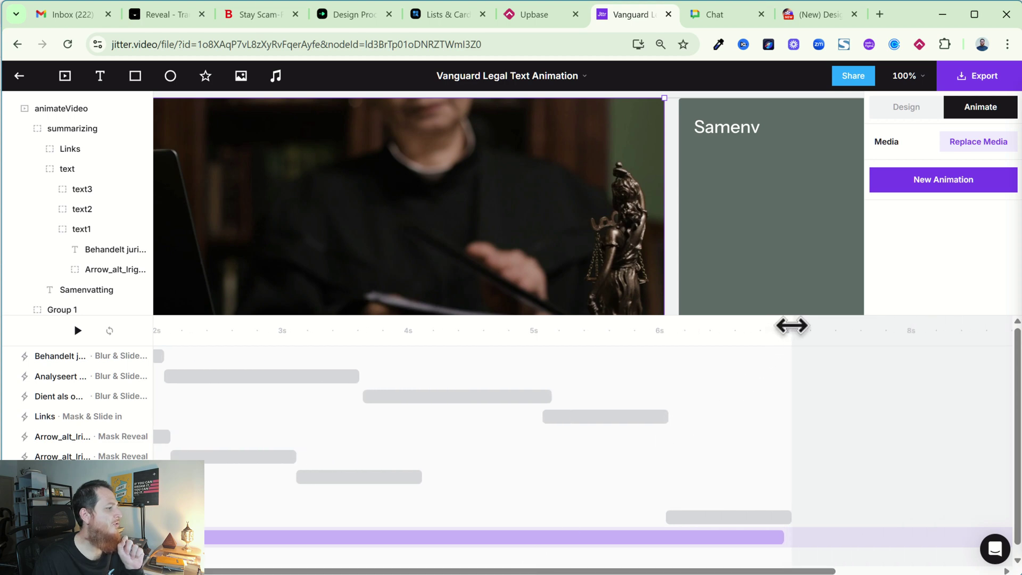
{"action": "left_click_drag", "start_coordinate": [746, 331], "coordinate": [780, 333]}
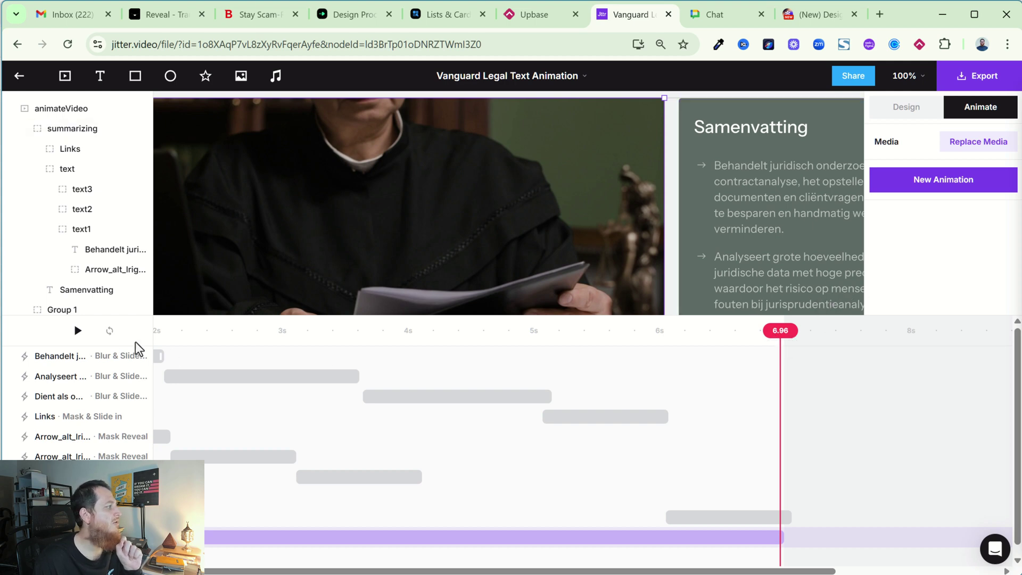
{"action": "left_click", "coordinate": [77, 332]}
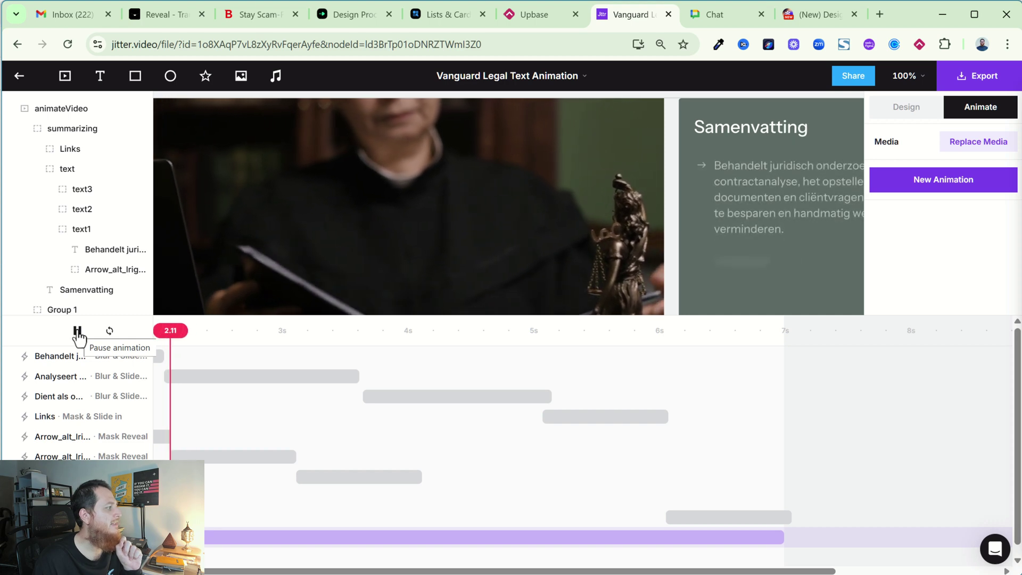
{"action": "left_click", "coordinate": [77, 331]}
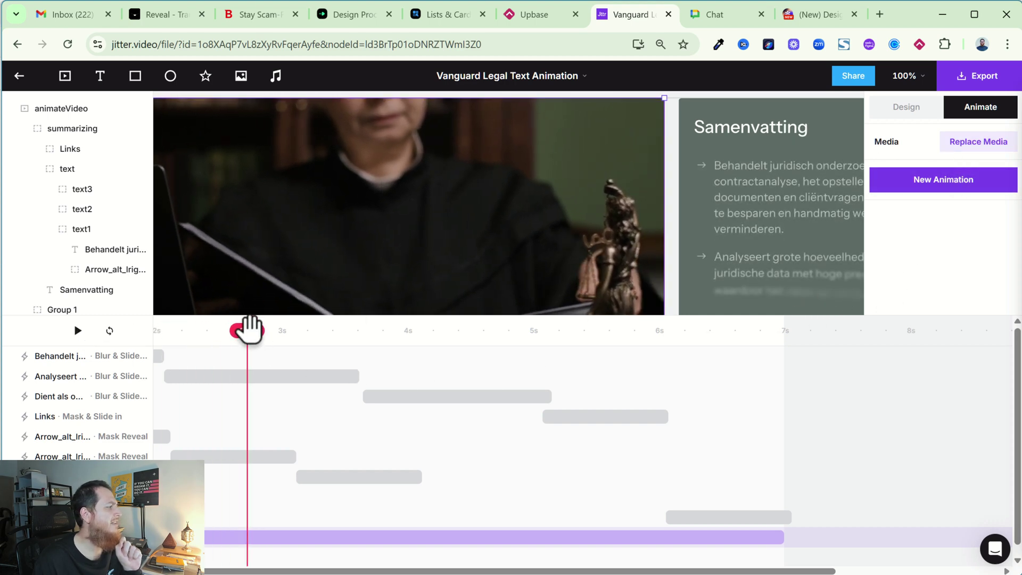
{"action": "left_click", "coordinate": [248, 457]}
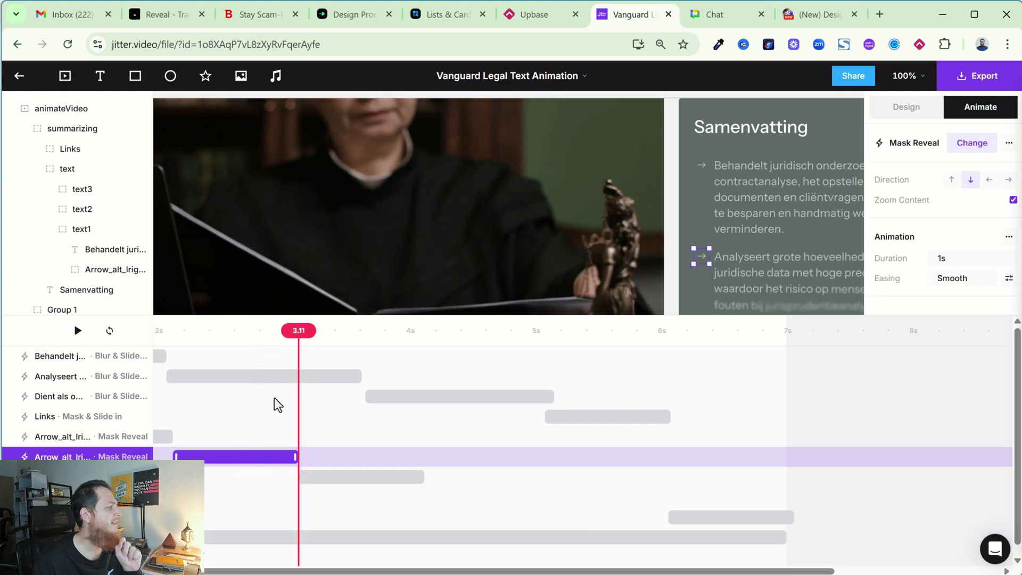
{"action": "left_click", "coordinate": [353, 476]}
{"action": "left_click_drag", "start_coordinate": [422, 330], "coordinate": [387, 336]}
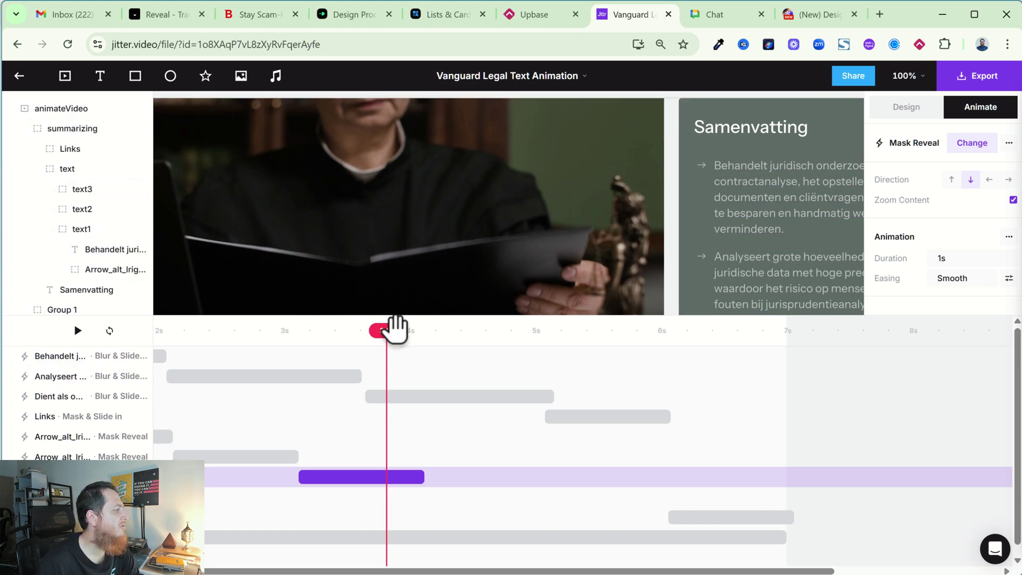
{"action": "left_click_drag", "start_coordinate": [394, 326], "coordinate": [640, 337]}
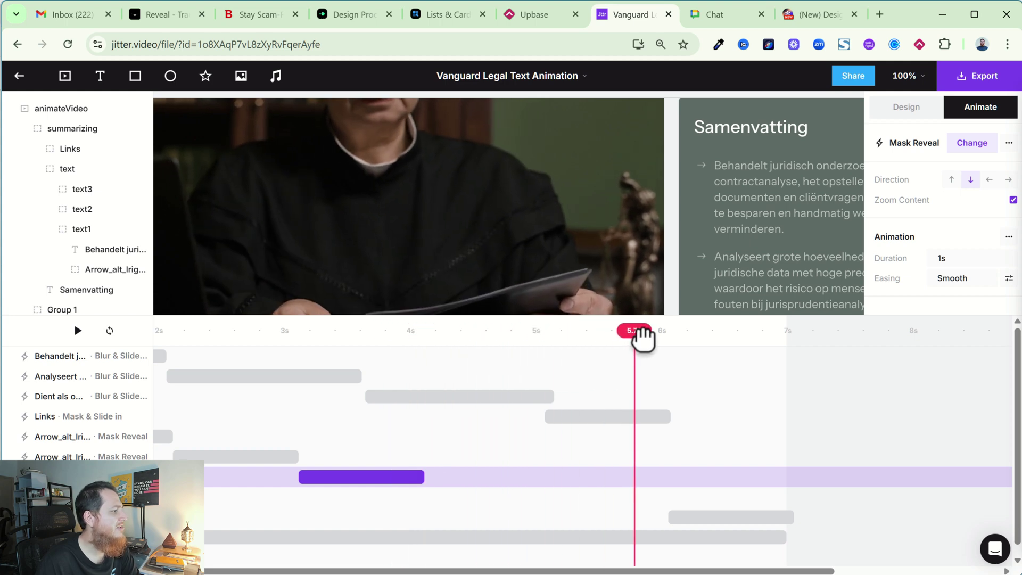
{"action": "left_click", "coordinate": [772, 175]}
{"action": "left_click", "coordinate": [767, 181]}
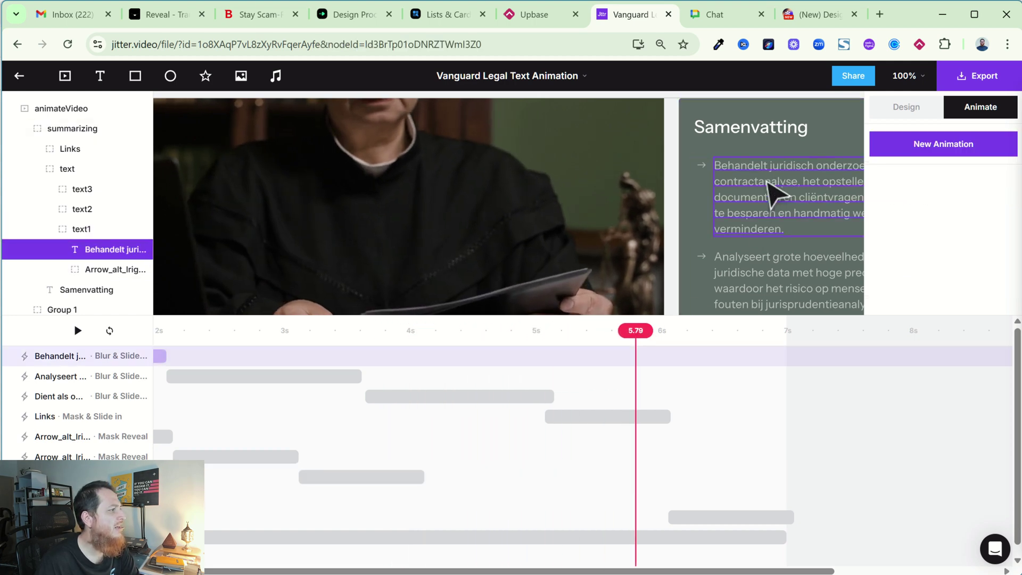
{"action": "left_click", "coordinate": [928, 149]}
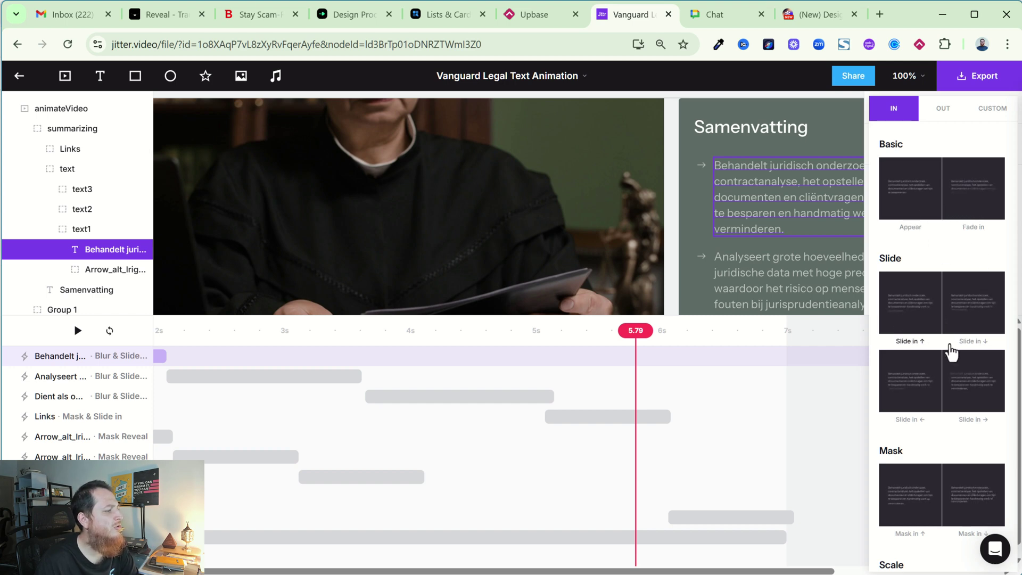
{"action": "left_click", "coordinate": [645, 336]}
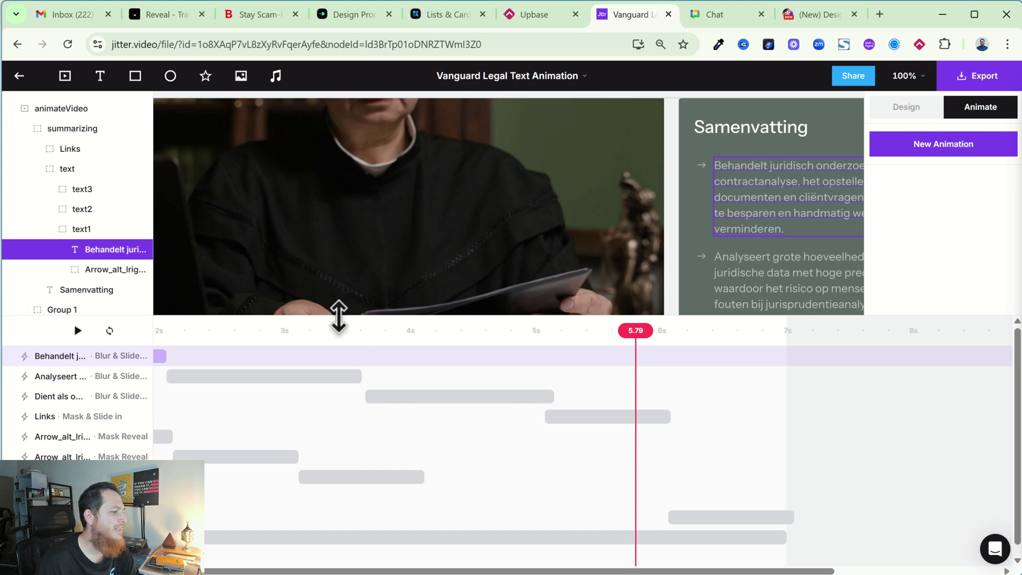
{"action": "left_click_drag", "start_coordinate": [646, 331], "coordinate": [687, 347]}
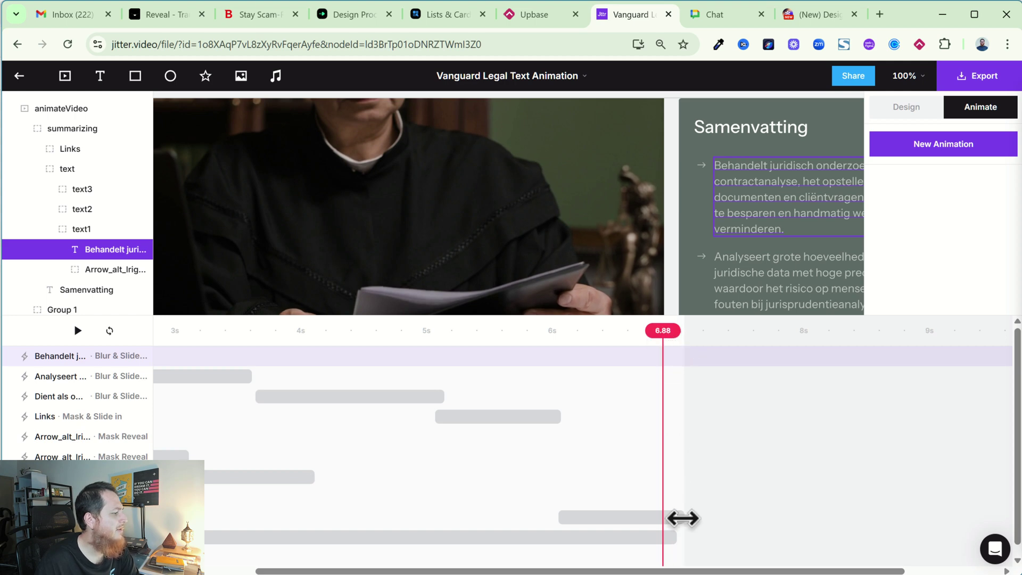
- Stretch the background judge video clip to a 7.05s play duration
{"action": "left_click", "coordinate": [674, 537]}
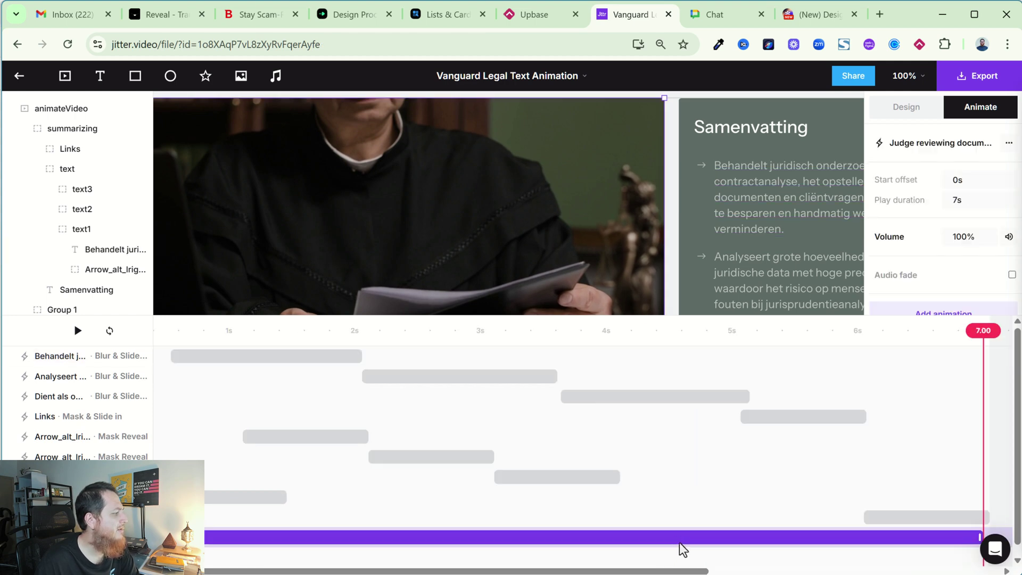
{"action": "scroll", "coordinate": [691, 554], "scroll_direction": "right", "scroll_amount": 5}
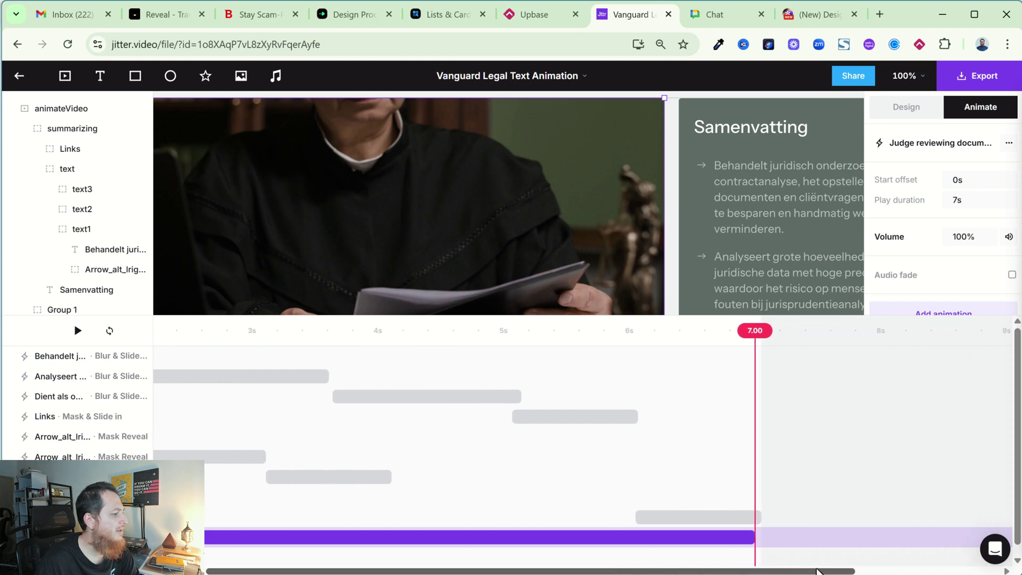
{"action": "left_click_drag", "start_coordinate": [747, 538], "coordinate": [755, 538]}
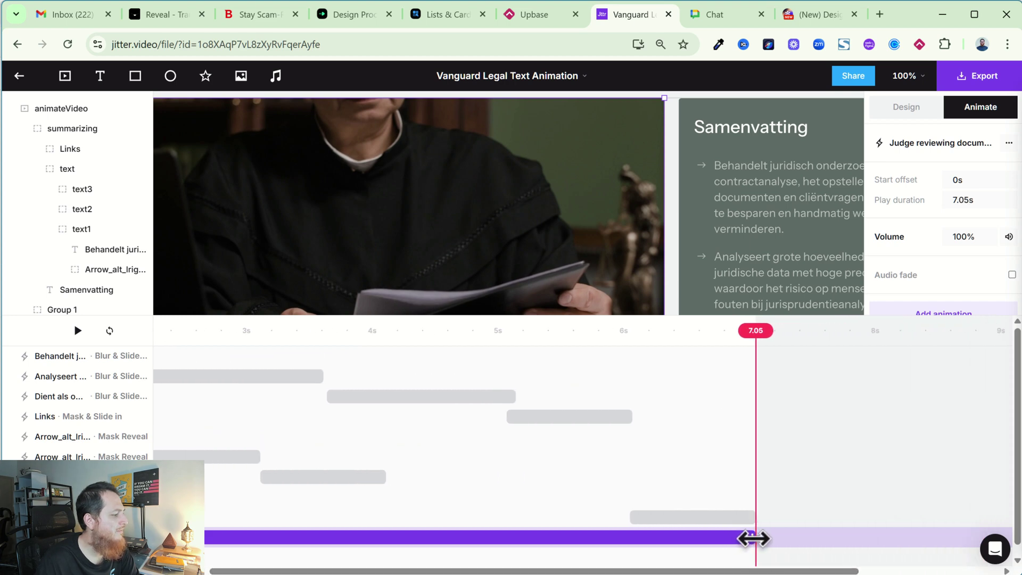
{"action": "key", "text": "ctrl+z"}
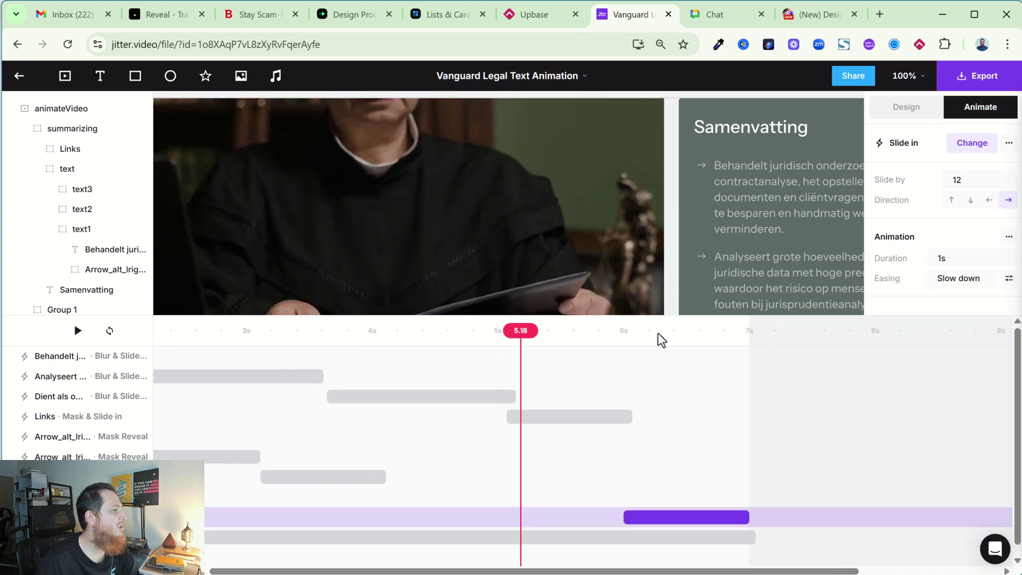
- Look over the available Export formats, then return to the files overview
{"action": "left_click", "coordinate": [977, 80]}
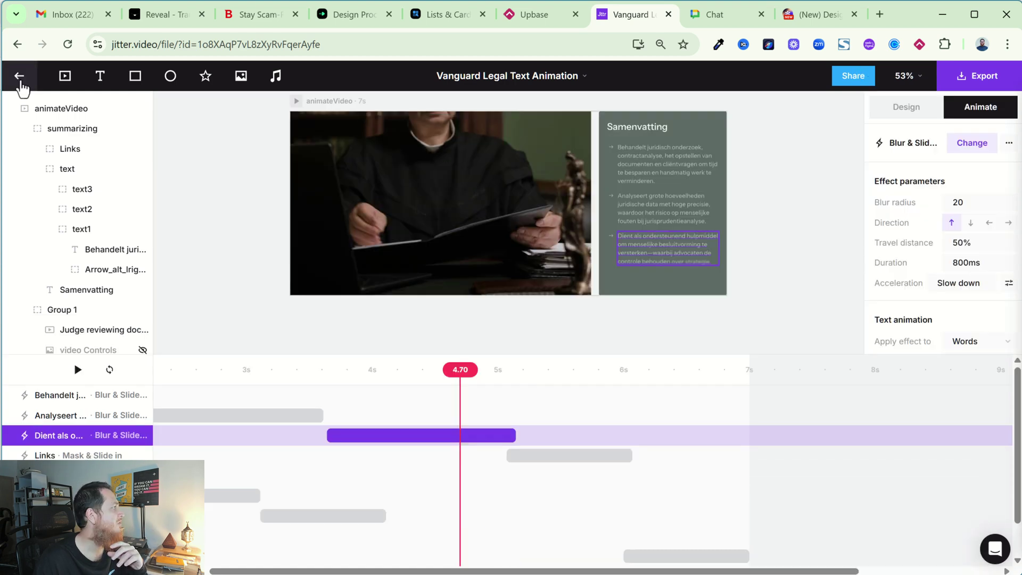
{"action": "left_click", "coordinate": [19, 76]}
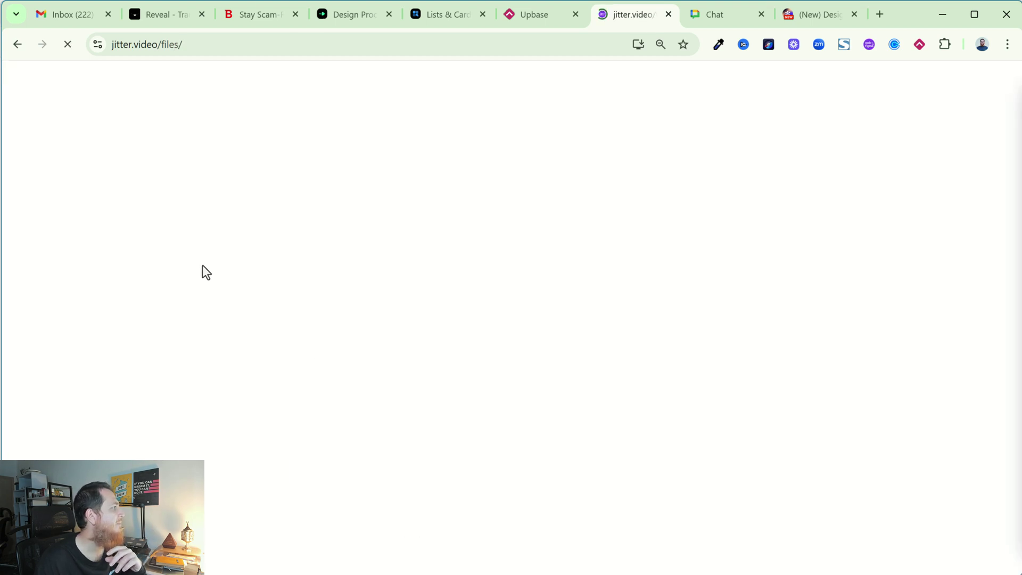
- Browse the Templates gallery, including Animated Search Bar, Progress Bar and Orbit: Cards
{"action": "left_click", "coordinate": [193, 274]}
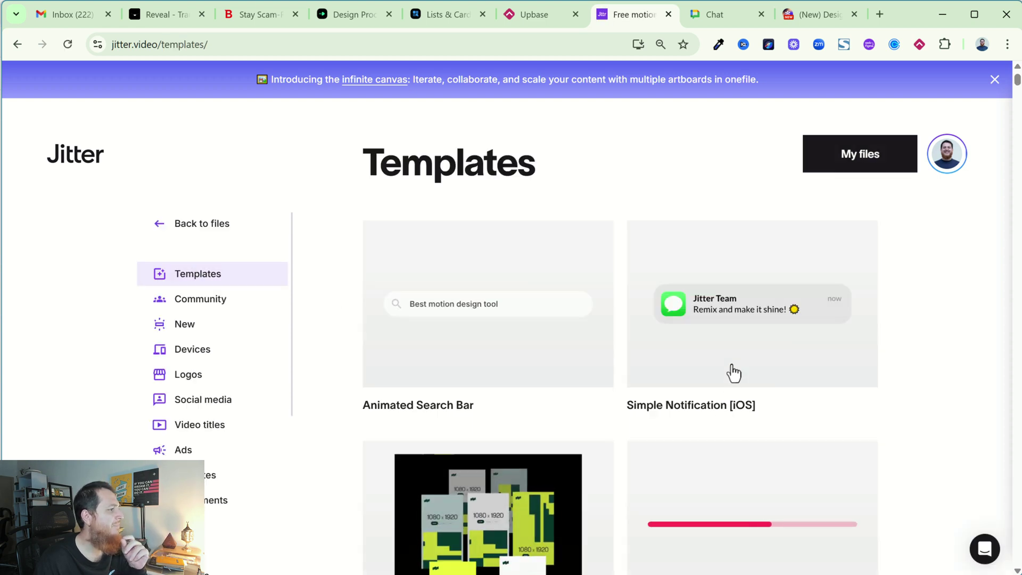
{"action": "scroll", "coordinate": [734, 354], "scroll_direction": "down", "scroll_amount": 4}
{"action": "scroll", "coordinate": [520, 422], "scroll_direction": "down", "scroll_amount": 5}
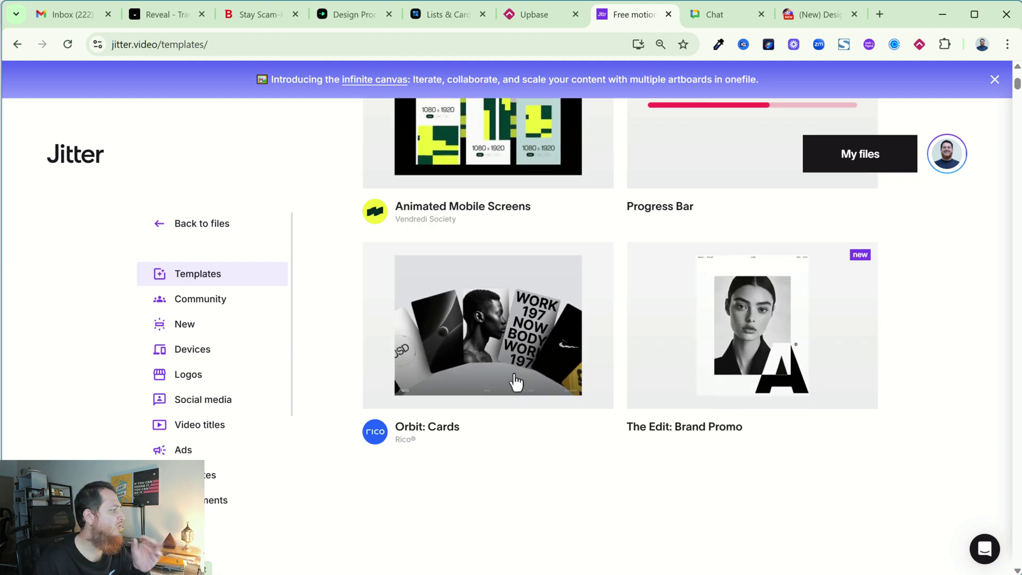
{"action": "scroll", "coordinate": [515, 381], "scroll_direction": "down", "scroll_amount": 3}
{"action": "scroll", "coordinate": [515, 373], "scroll_direction": "up", "scroll_amount": 6}
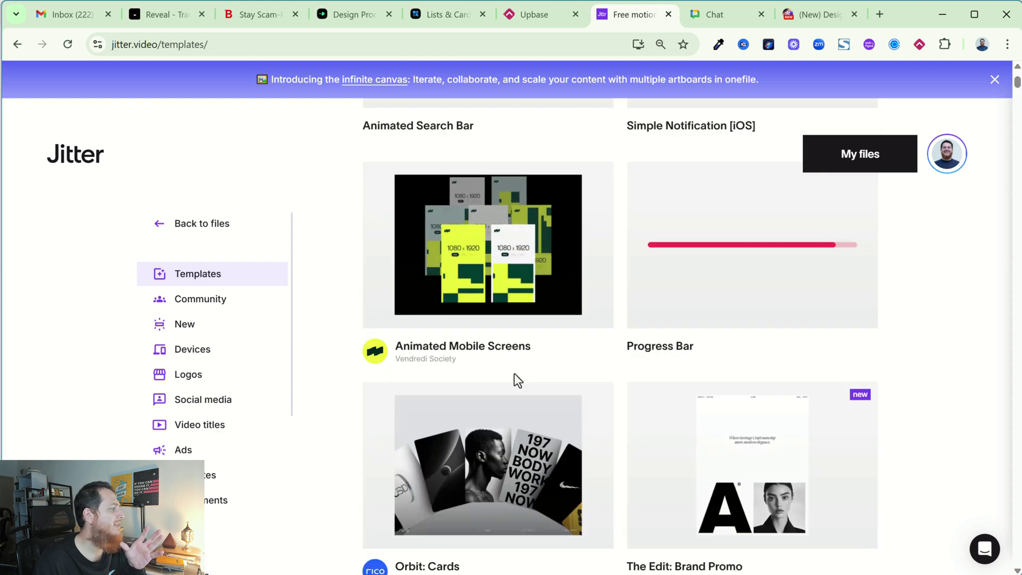
{"action": "scroll", "coordinate": [189, 405], "scroll_direction": "down", "scroll_amount": 3}
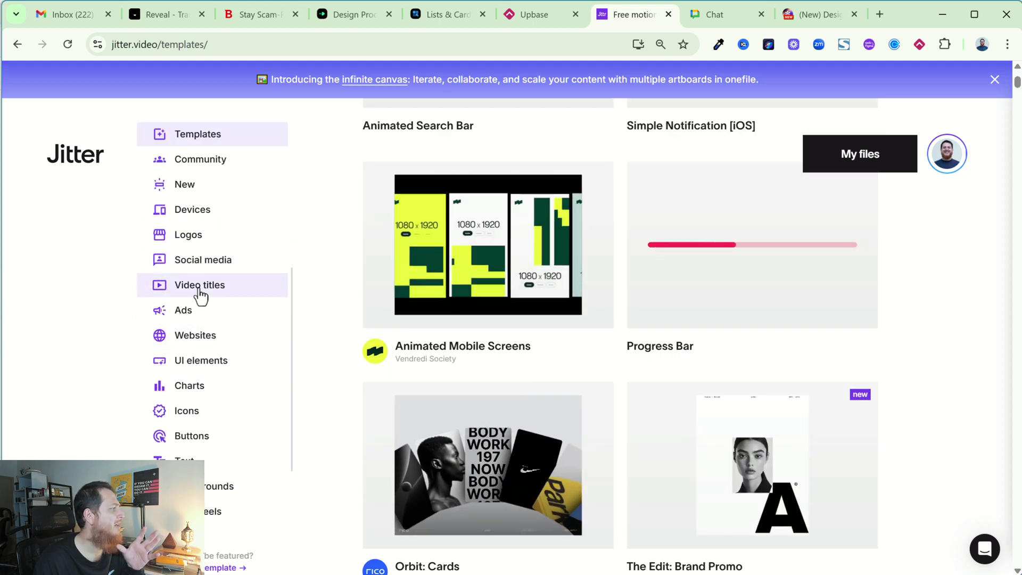